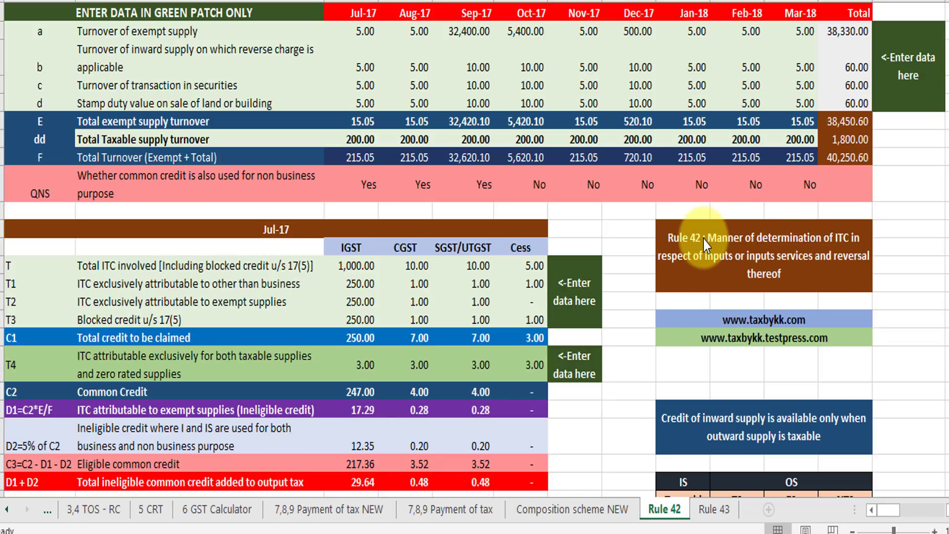
Look through the Rule 43 sheet, then return to the Rule 42 sheet.
left_click(708, 508)
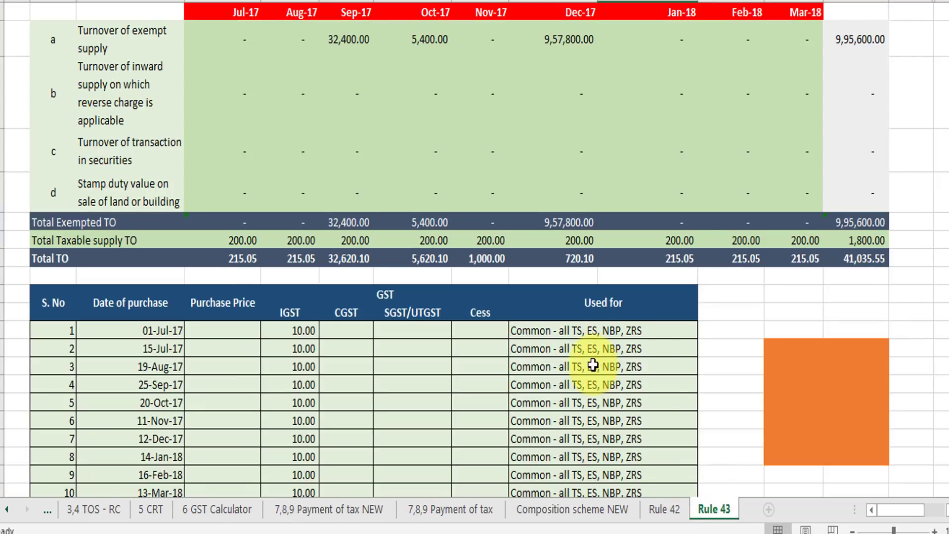
scroll(593, 365, "down", 3)
scroll(593, 364, "down", 3)
scroll(592, 365, "down", 3)
scroll(592, 365, "down", 5)
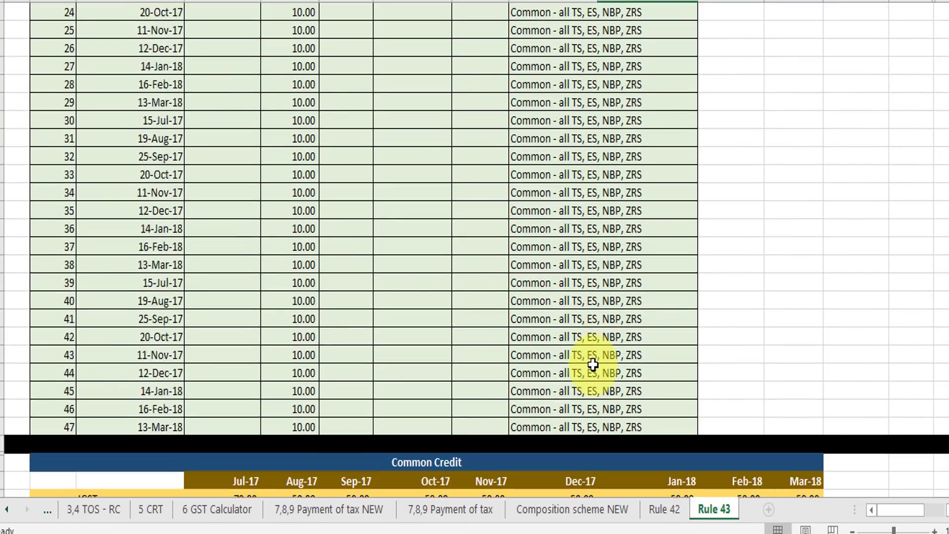
scroll(593, 365, "down", 1)
scroll(593, 364, "up", 14)
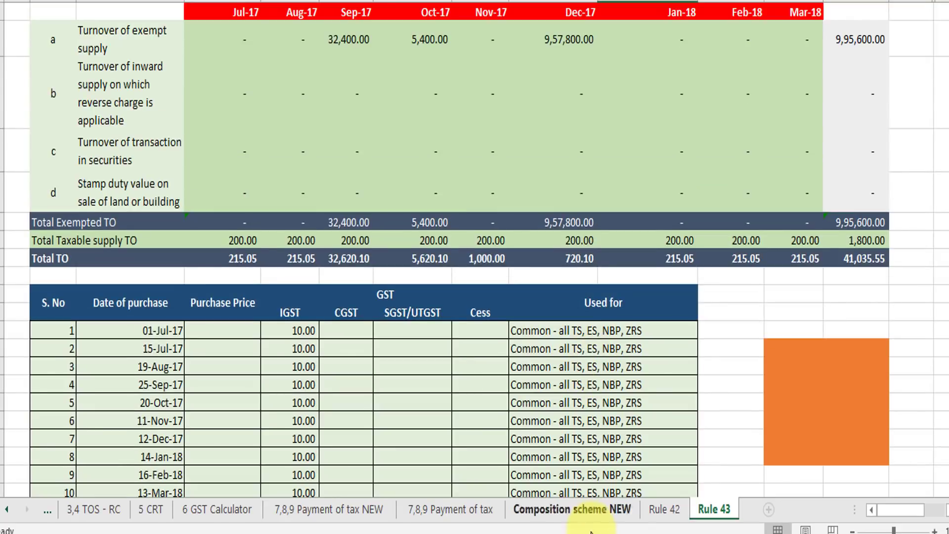
left_click(673, 509)
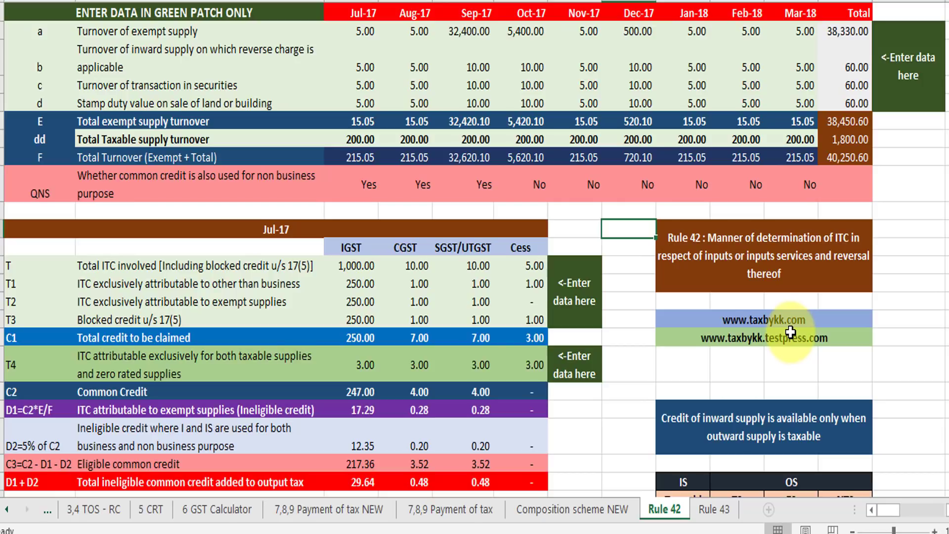
key("Down")
key("Down")
key("Down")
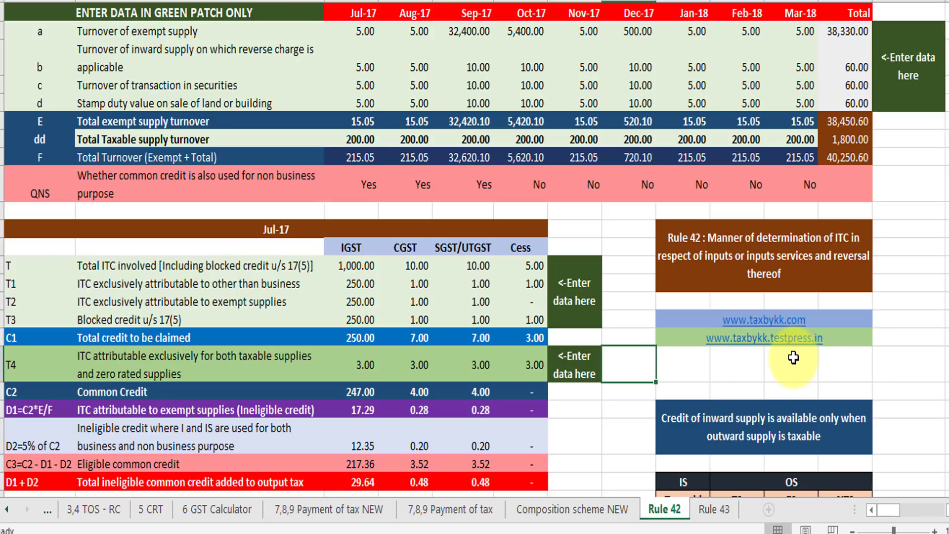
left_click(663, 363)
scroll(662, 360, "down", 2)
scroll(662, 359, "down", 1)
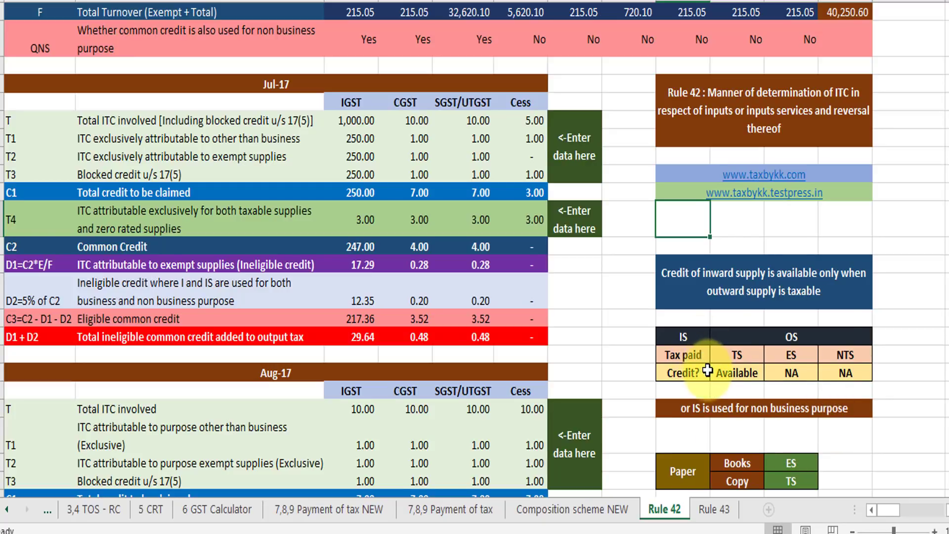
Scroll down and back up to the monthly non-business-use QNS answers at the top of Rule 42.
scroll(682, 396, "down", 2)
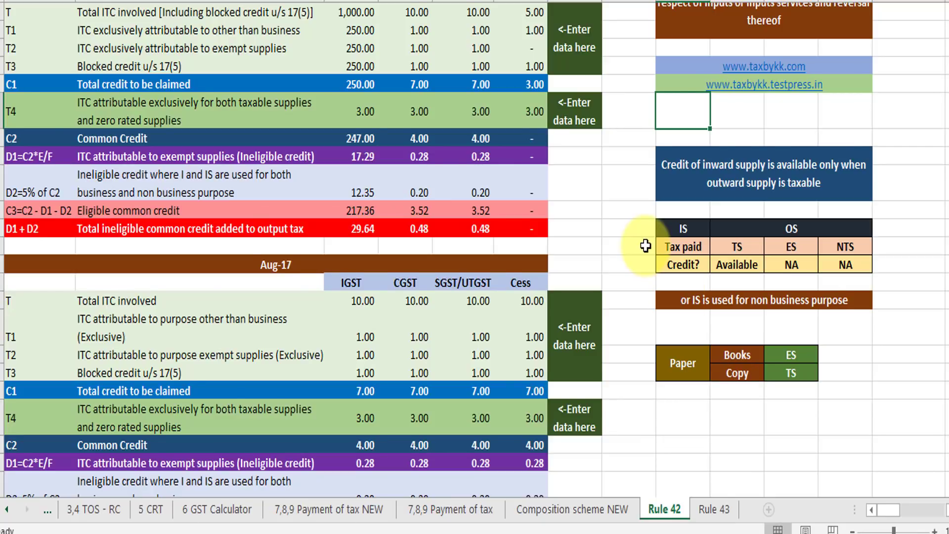
scroll(168, 175, "up", 5)
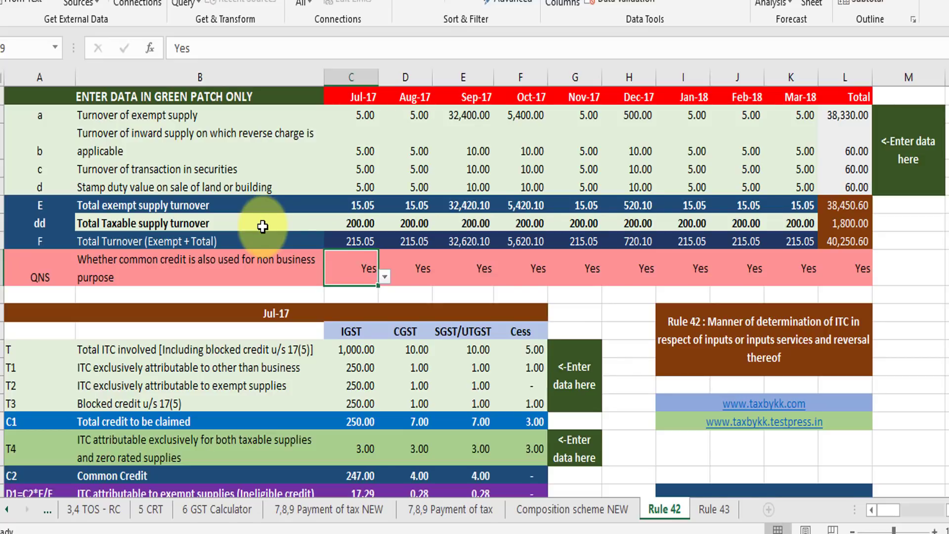
scroll(271, 306, "down", 2)
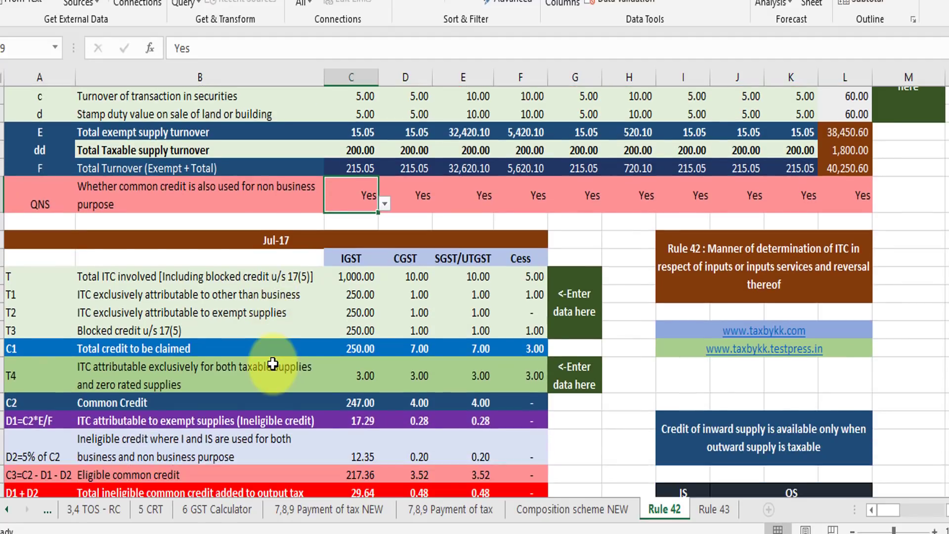
left_click(279, 280)
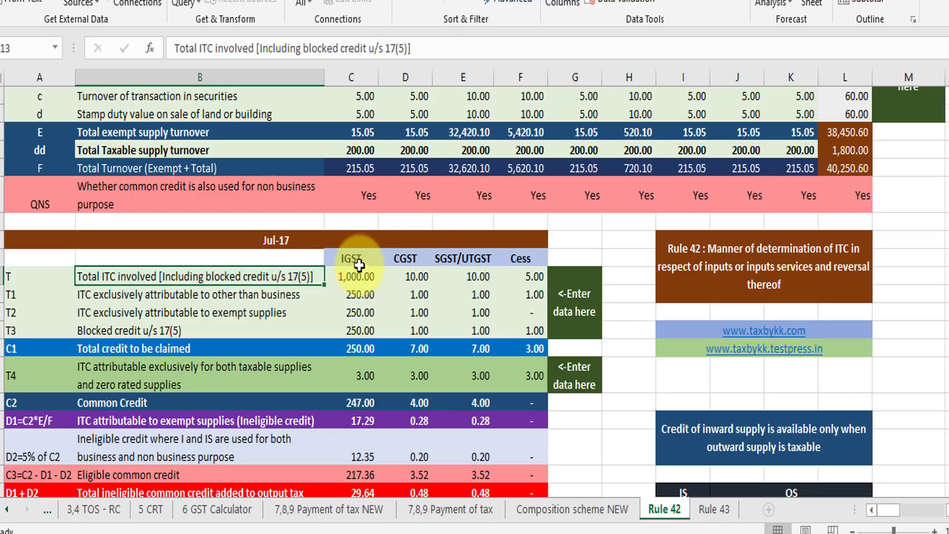
Make the word 'exclusively' bold in the Jul-17 T1 other-than-business label.
left_click(319, 293)
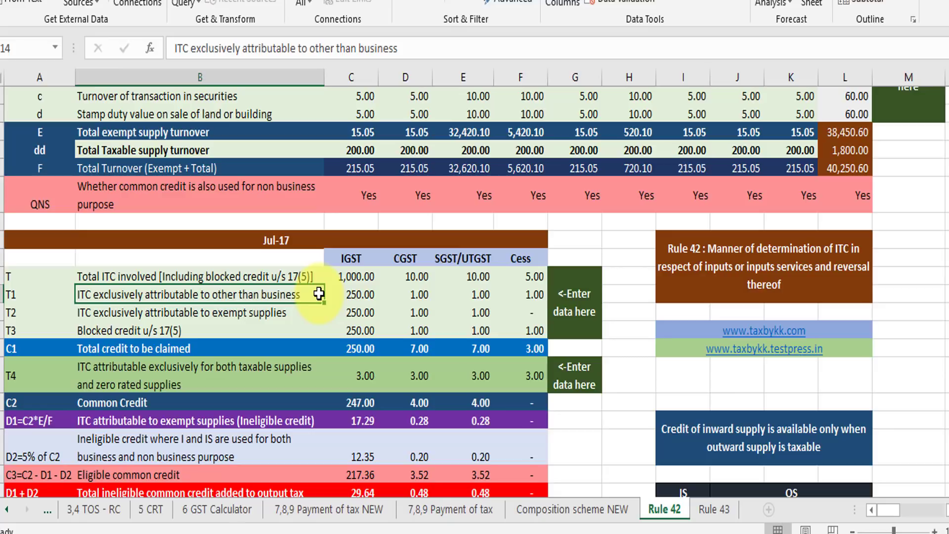
double_click(121, 294)
double_click(122, 296)
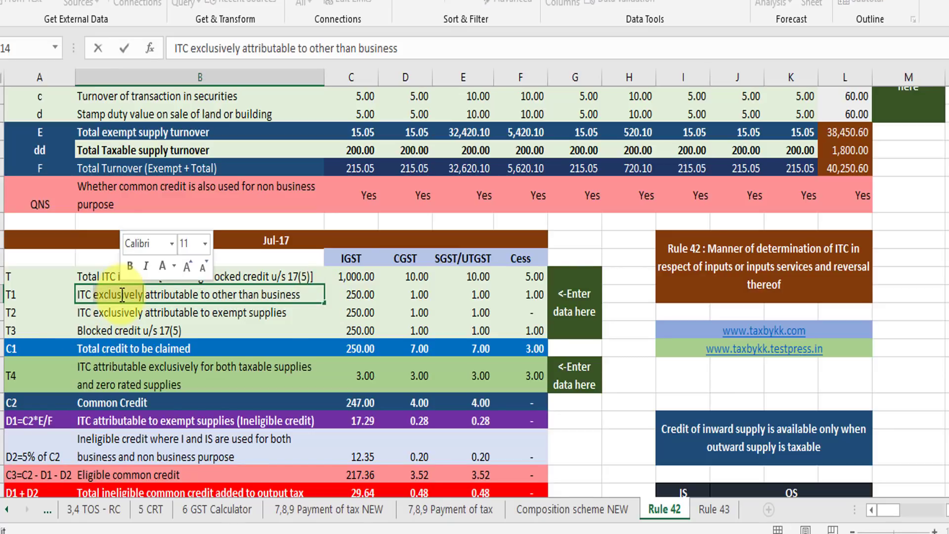
key("ctrl+b")
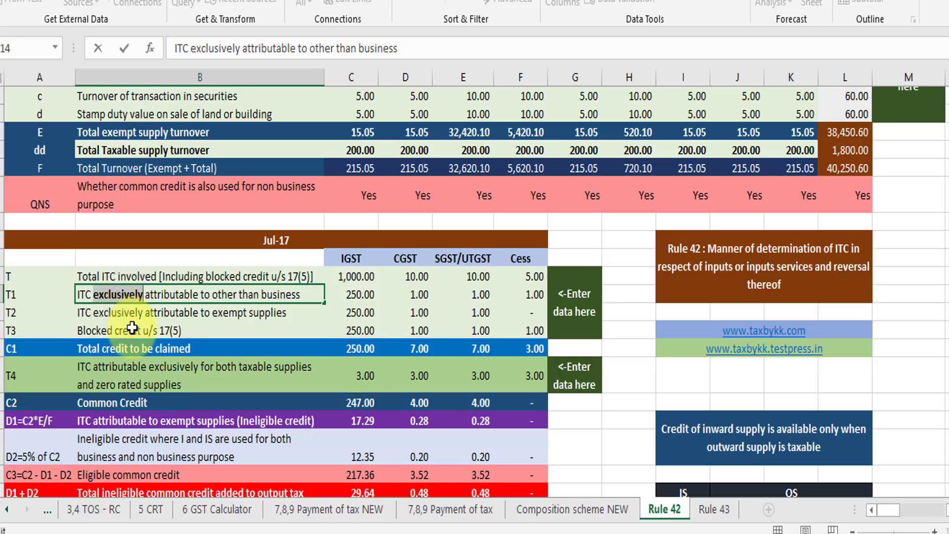
left_click(126, 329)
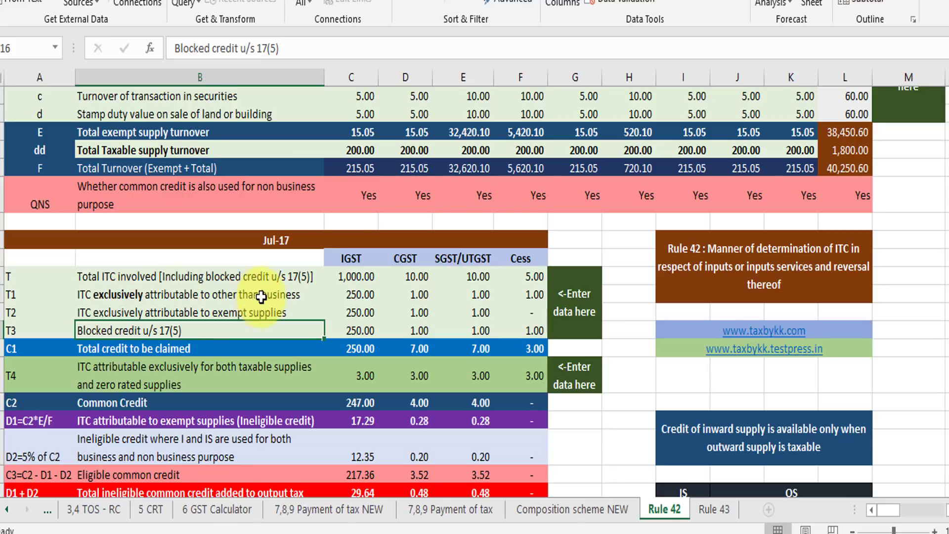
Bold 'exclusively' in the T2 exempt supplies label as well.
left_click(352, 295)
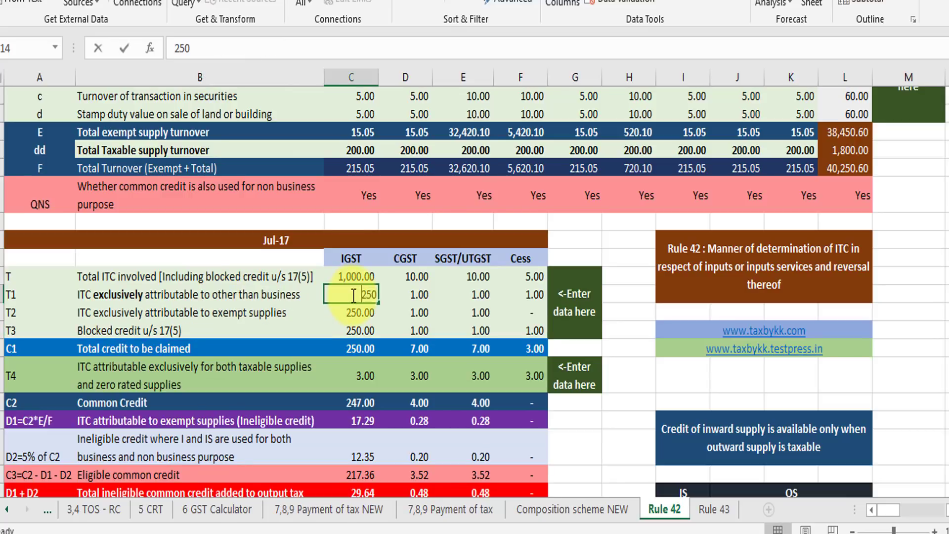
left_click(305, 306)
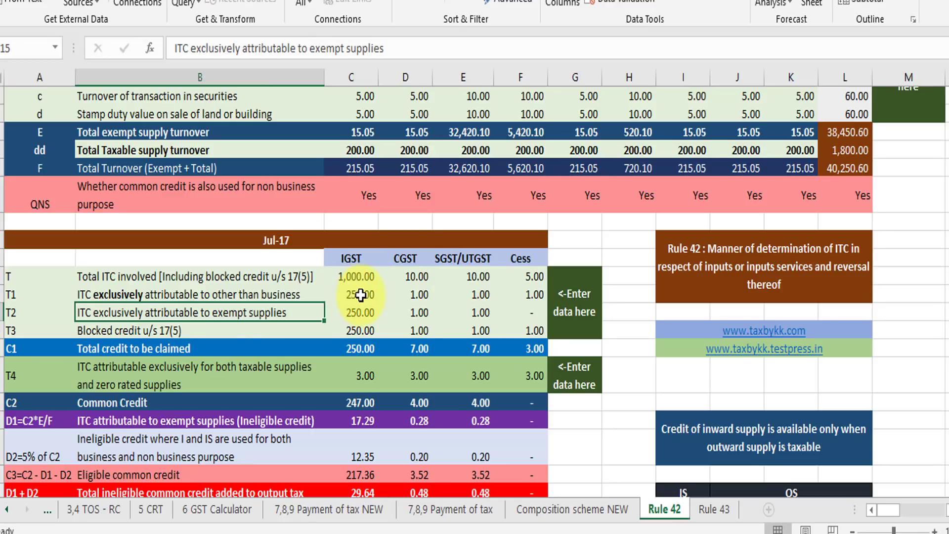
double_click(120, 312)
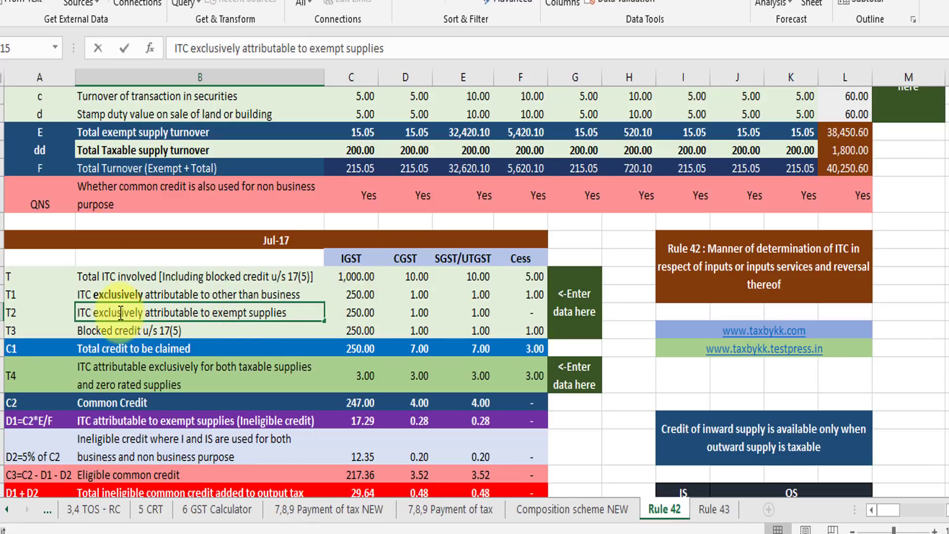
double_click(120, 312)
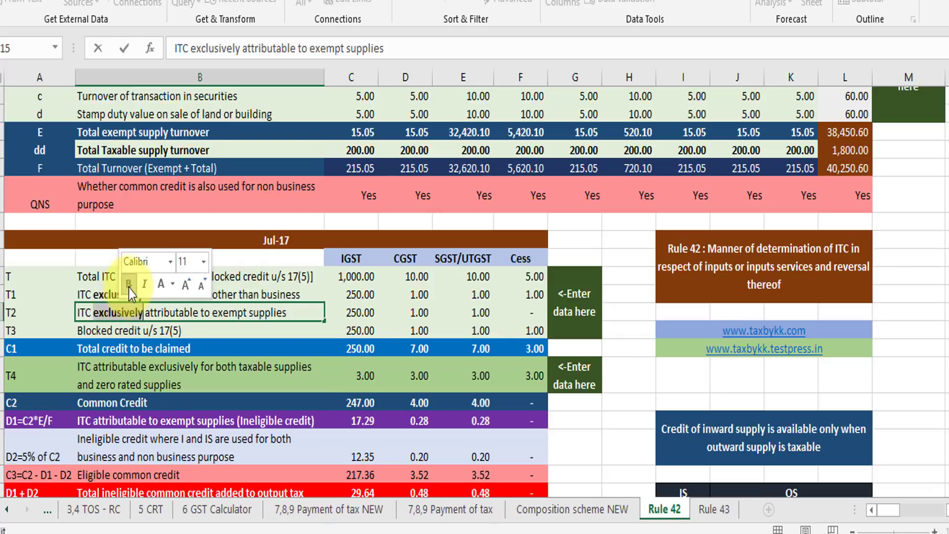
left_click(253, 330)
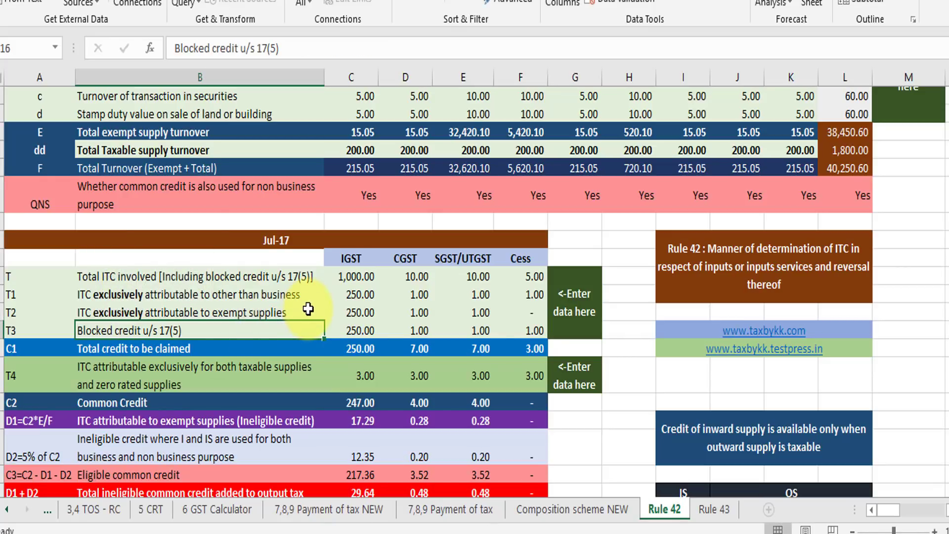
left_click(308, 309)
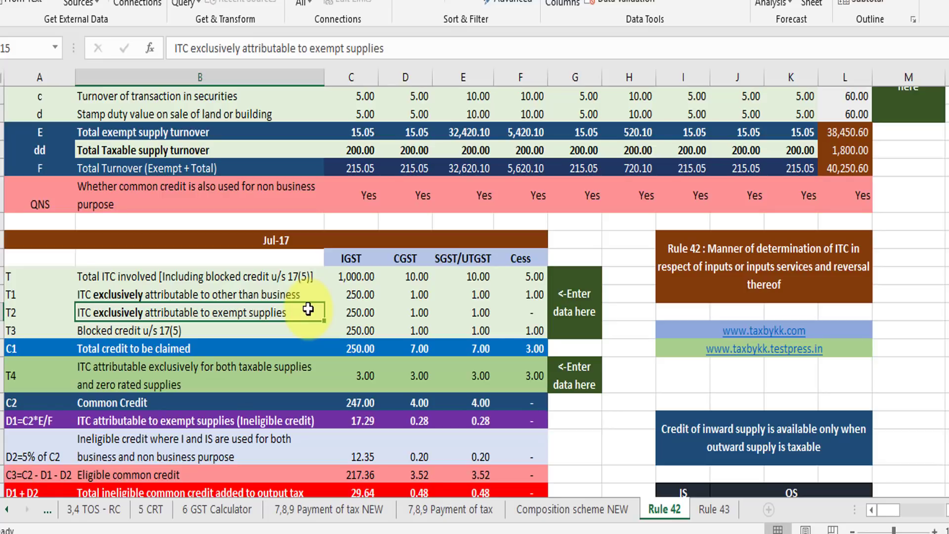
left_click(355, 311)
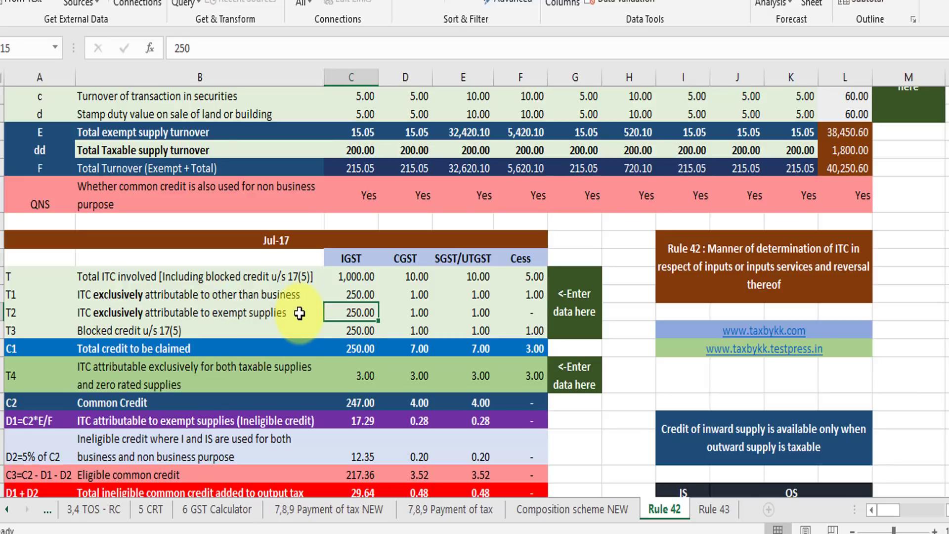
left_click(219, 332)
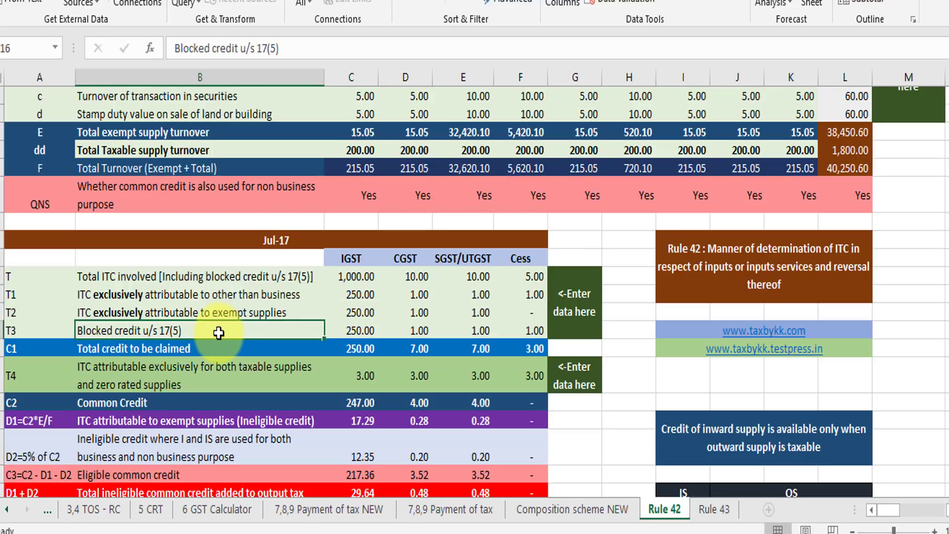
left_click(346, 331)
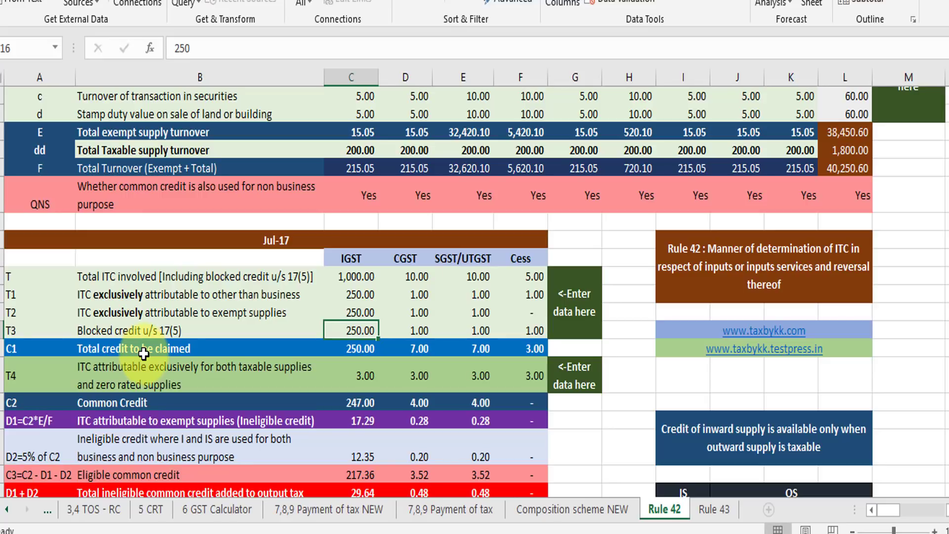
left_click(356, 348)
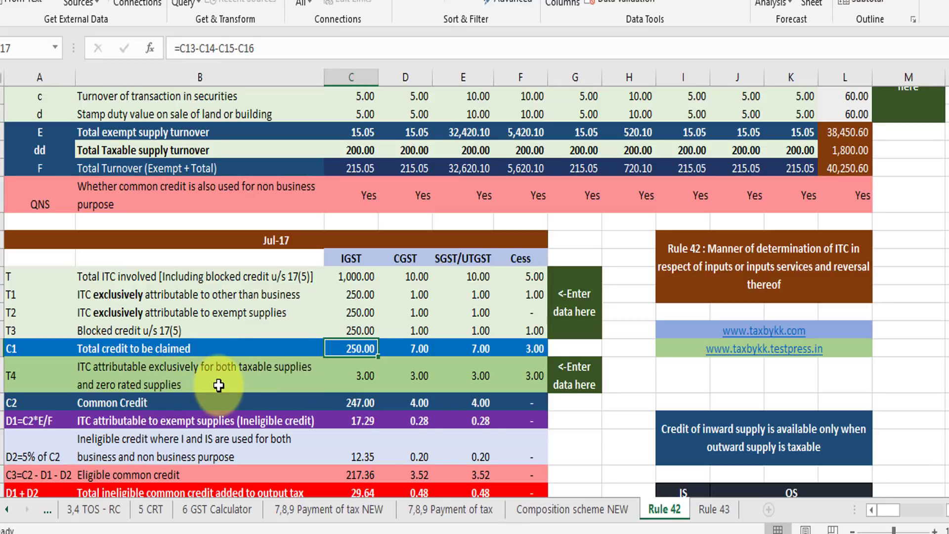
Enter 10 in C18 as the Jul-17 IGST credit for taxable and zero-rated supplies.
left_click(352, 380)
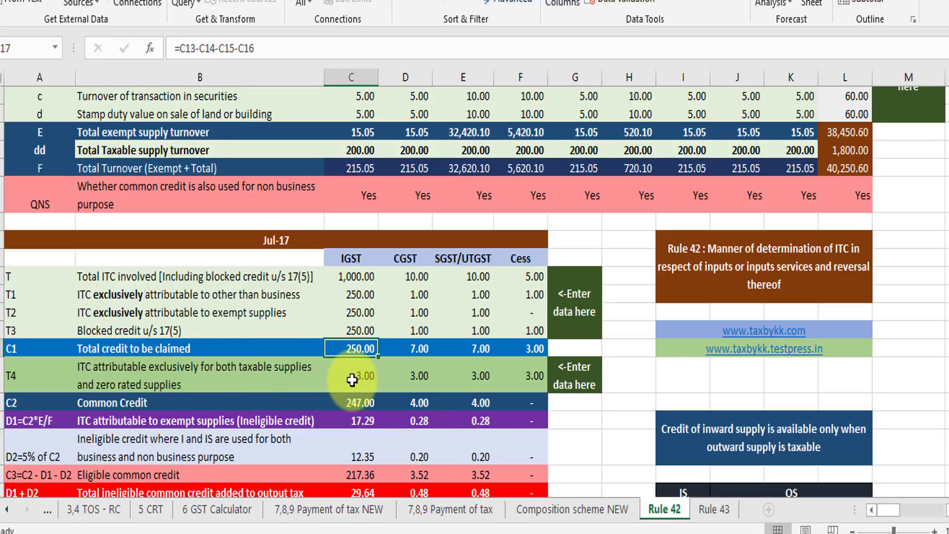
type("10")
key("Return")
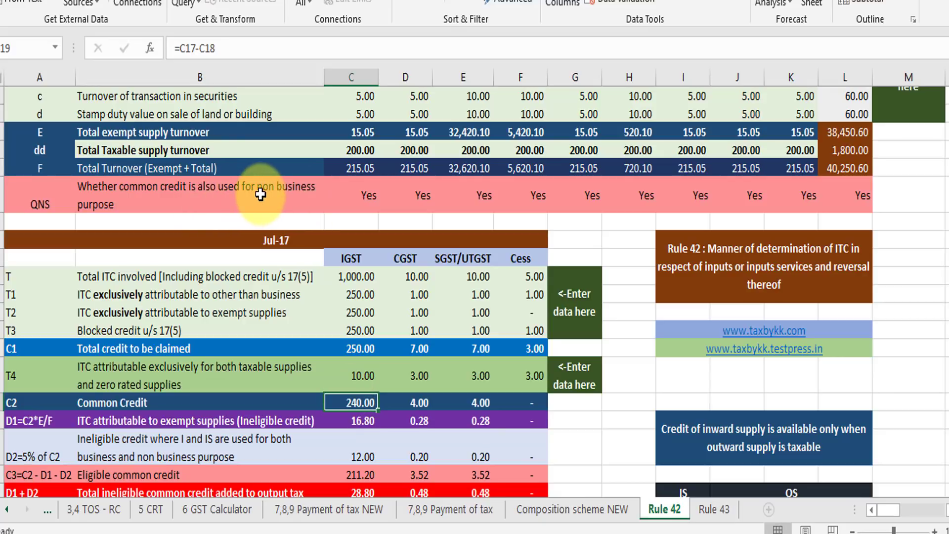
left_click(379, 195)
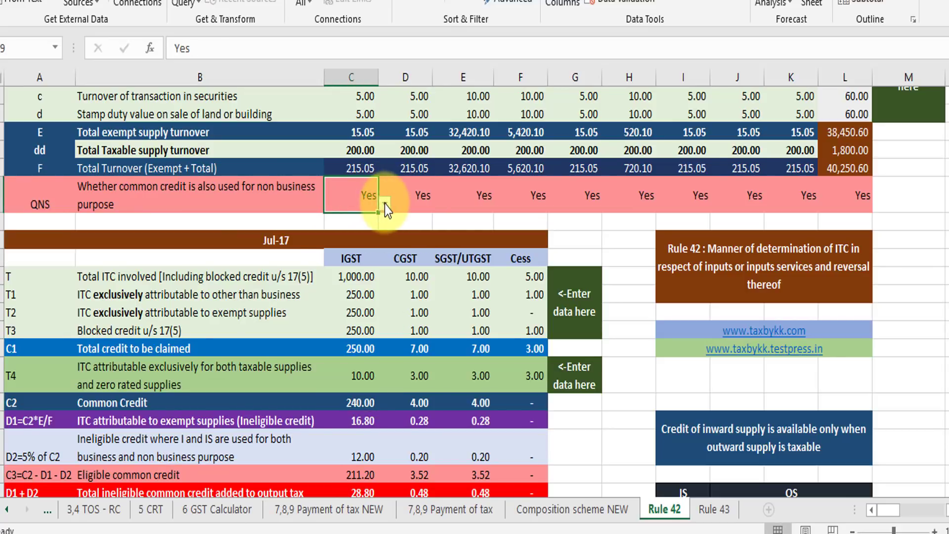
left_click(385, 203)
left_click(360, 232)
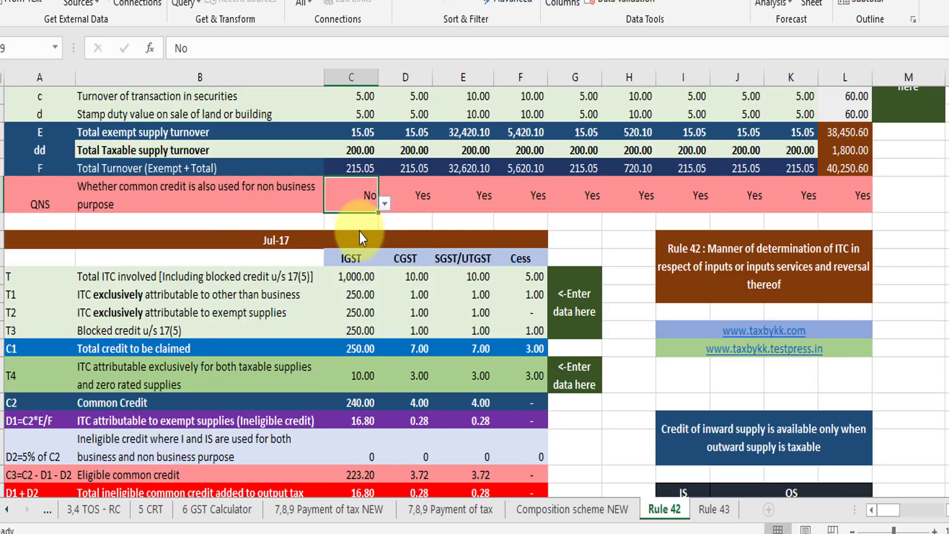
left_click(384, 206)
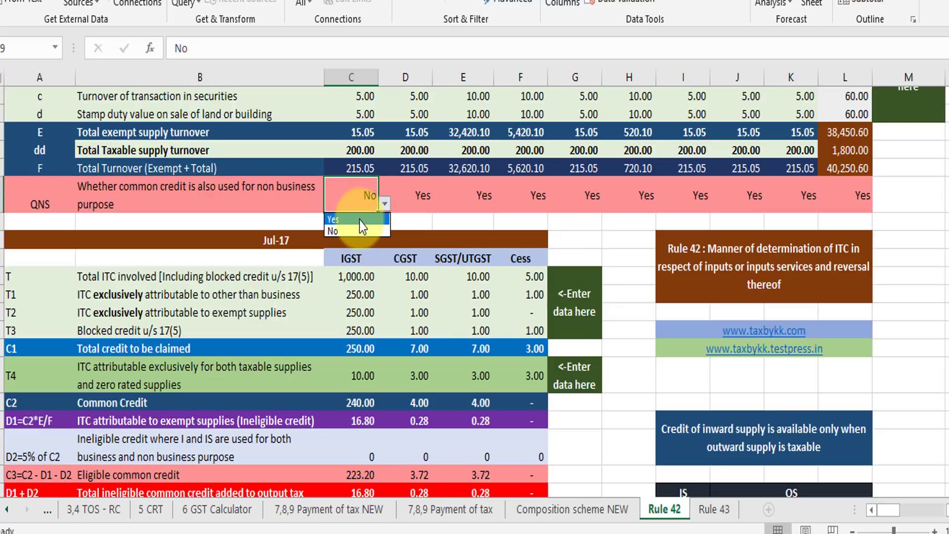
left_click(359, 221)
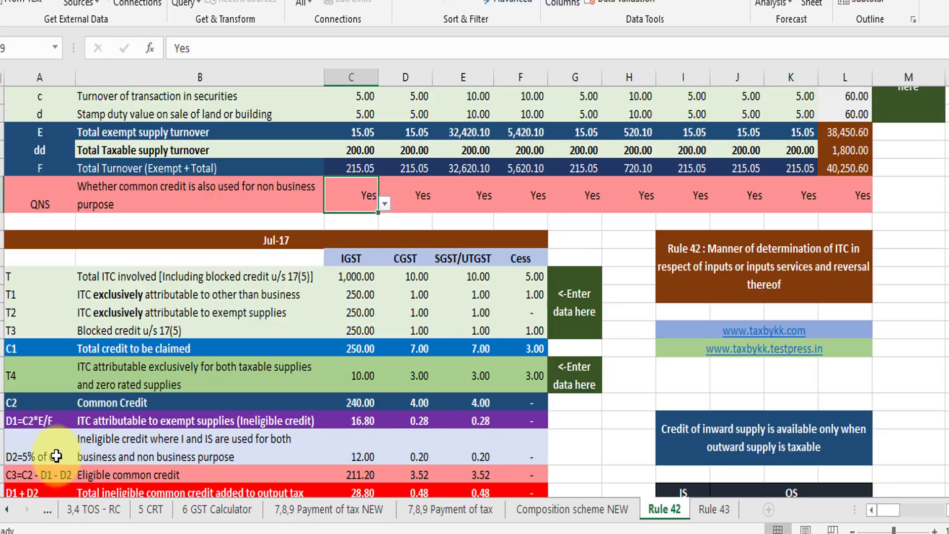
left_click(362, 447)
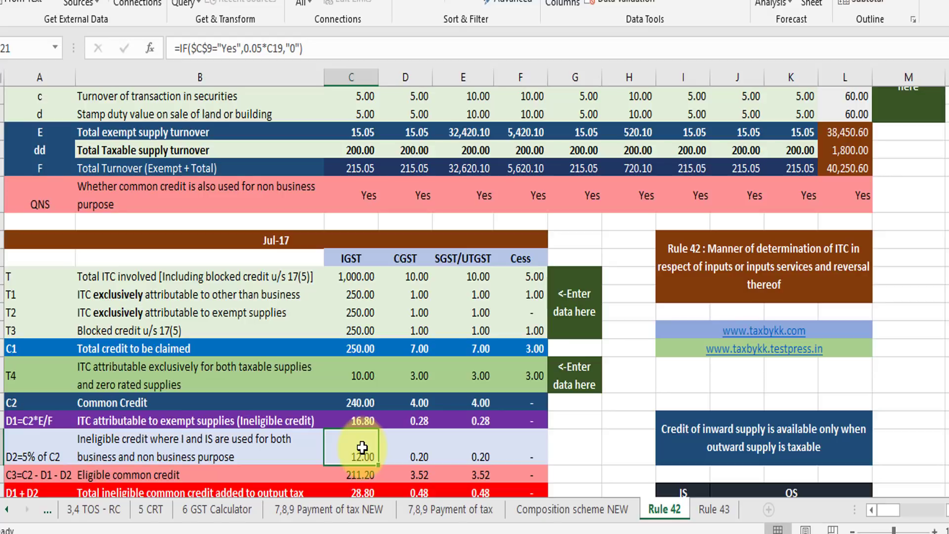
scroll(362, 448, "down", 1)
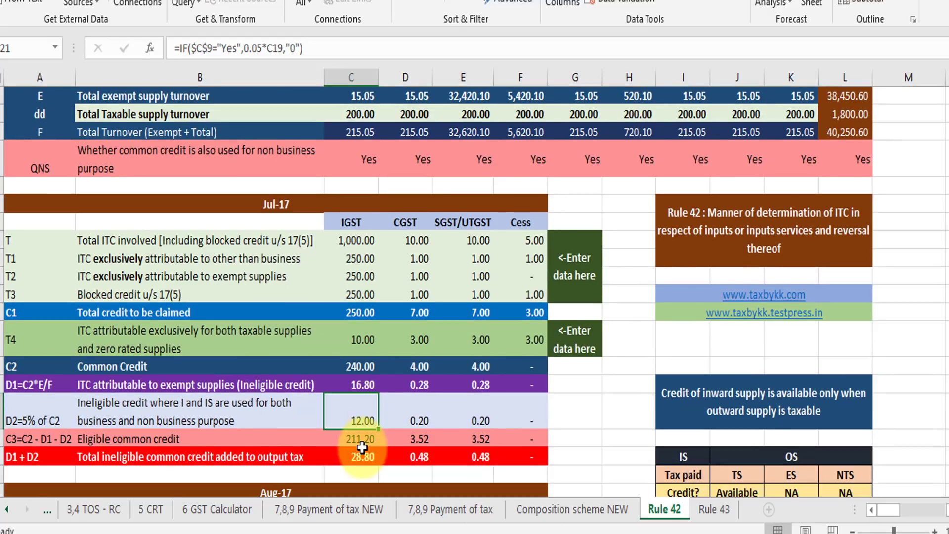
left_click(353, 387)
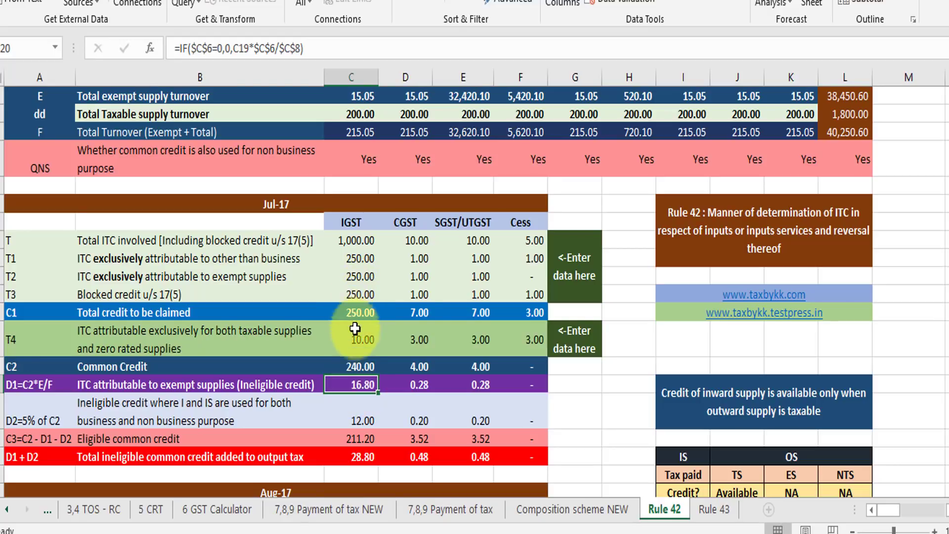
left_click(353, 371)
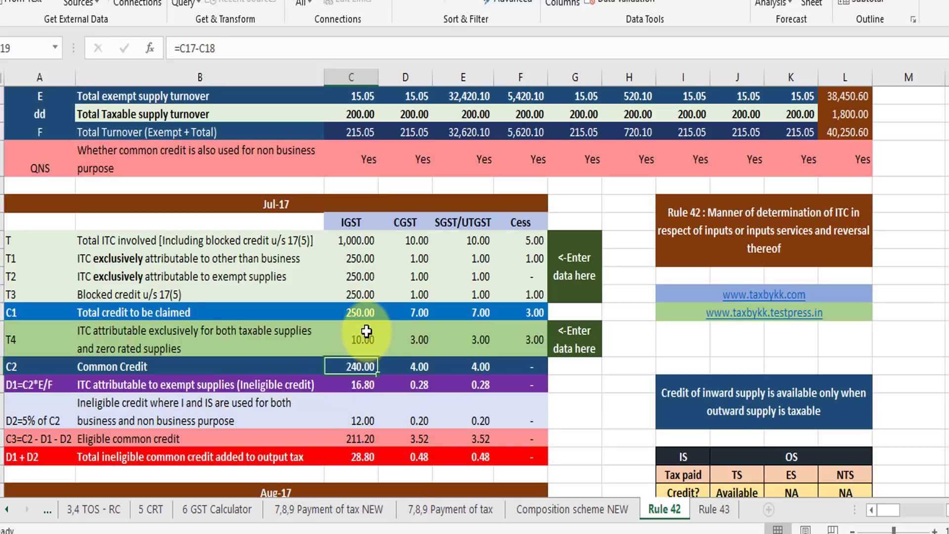
scroll(364, 331, "up", 1)
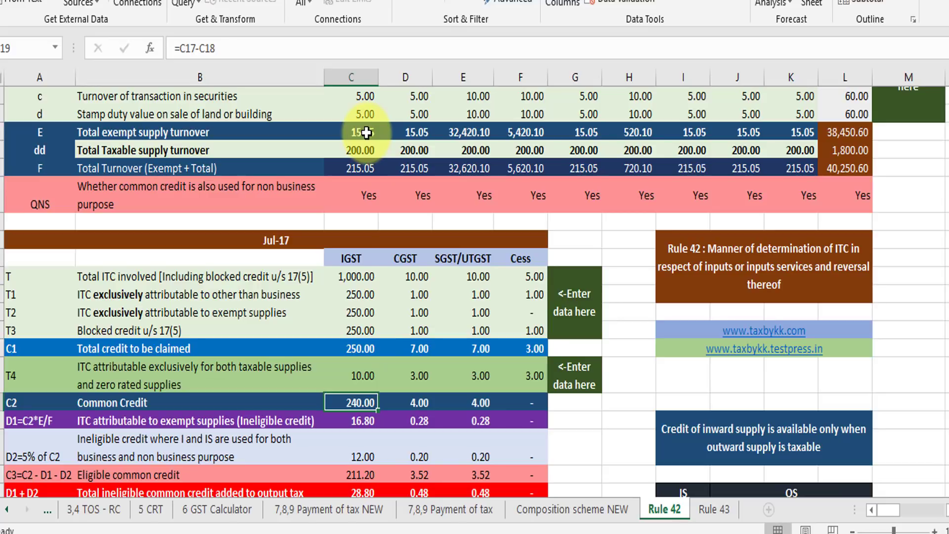
scroll(365, 146, "up", 1)
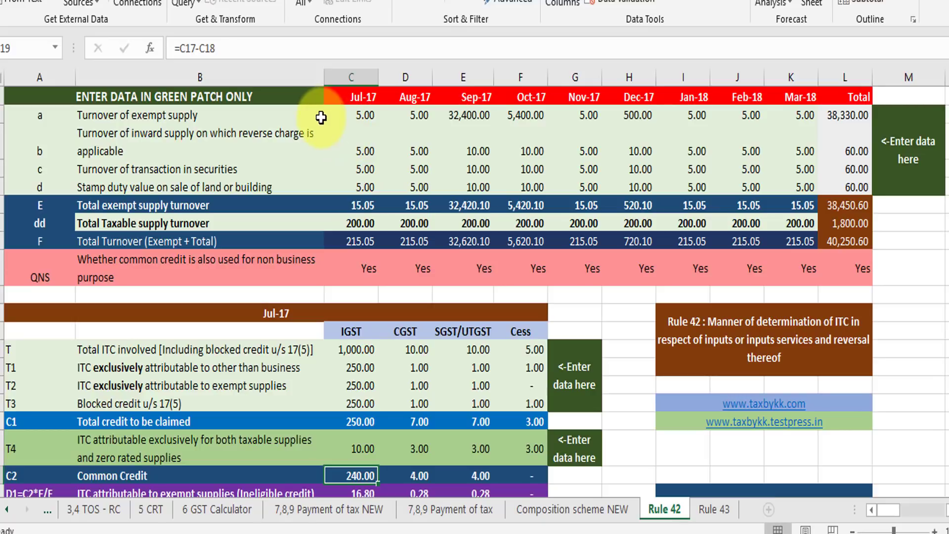
left_click(345, 117)
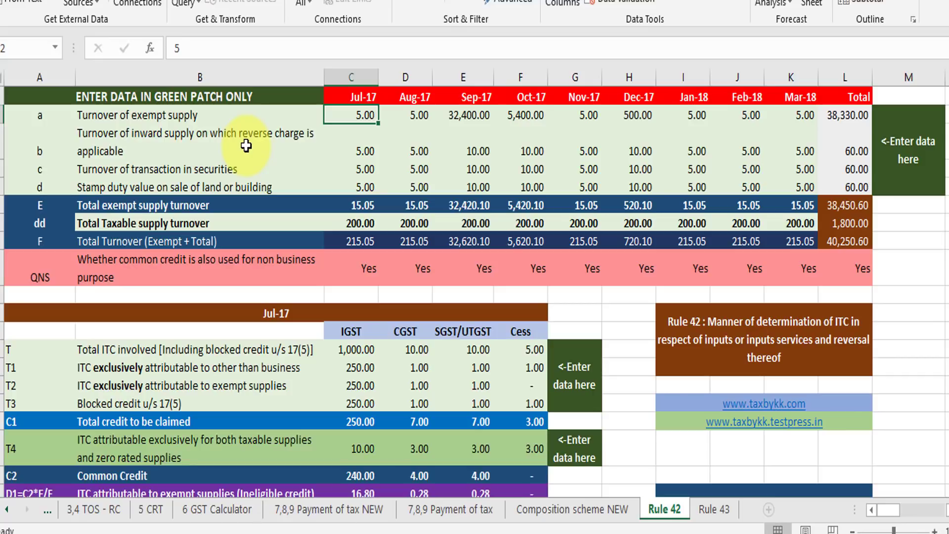
left_click(260, 167)
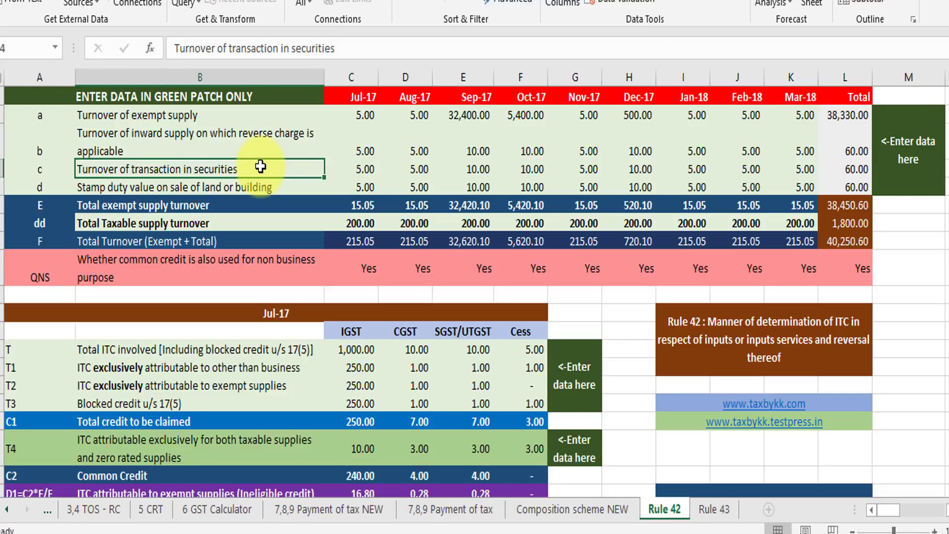
left_click(349, 168)
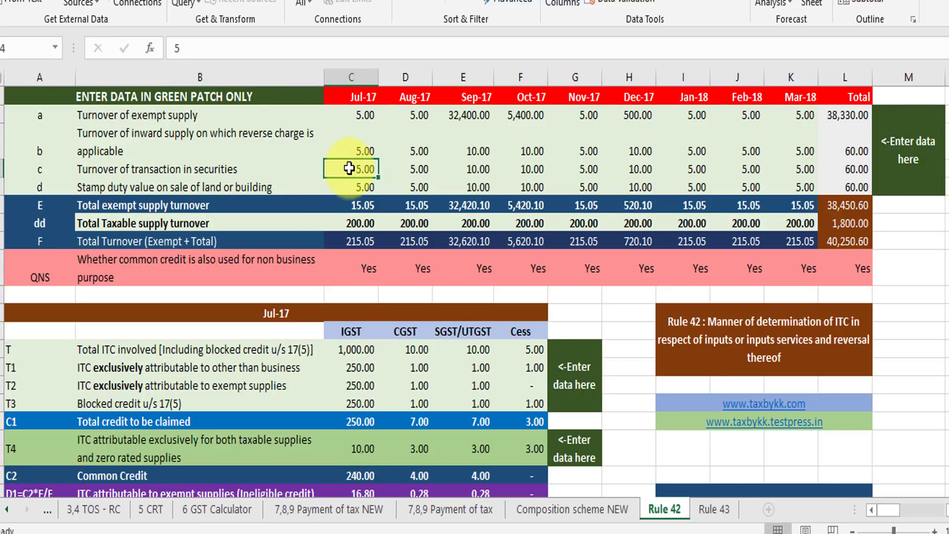
left_click(355, 204)
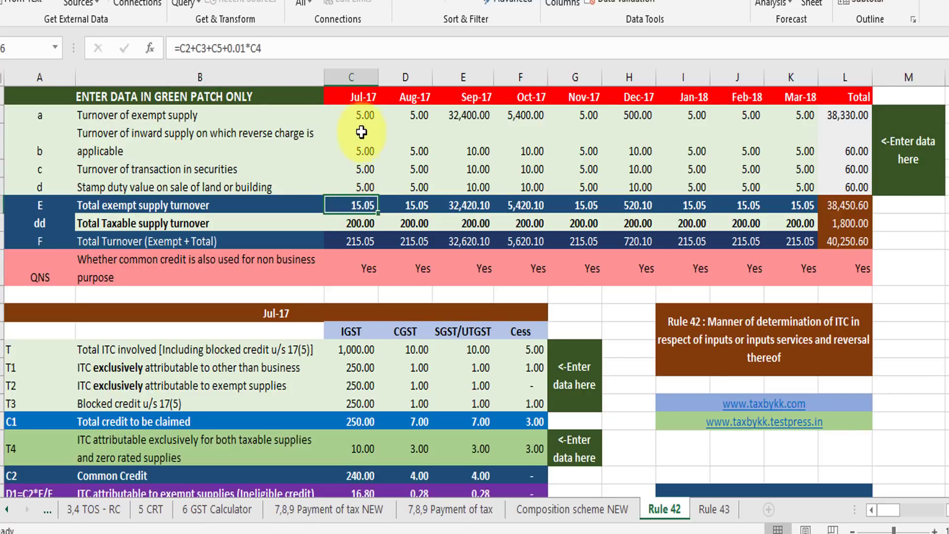
left_click_drag(363, 116, 360, 188)
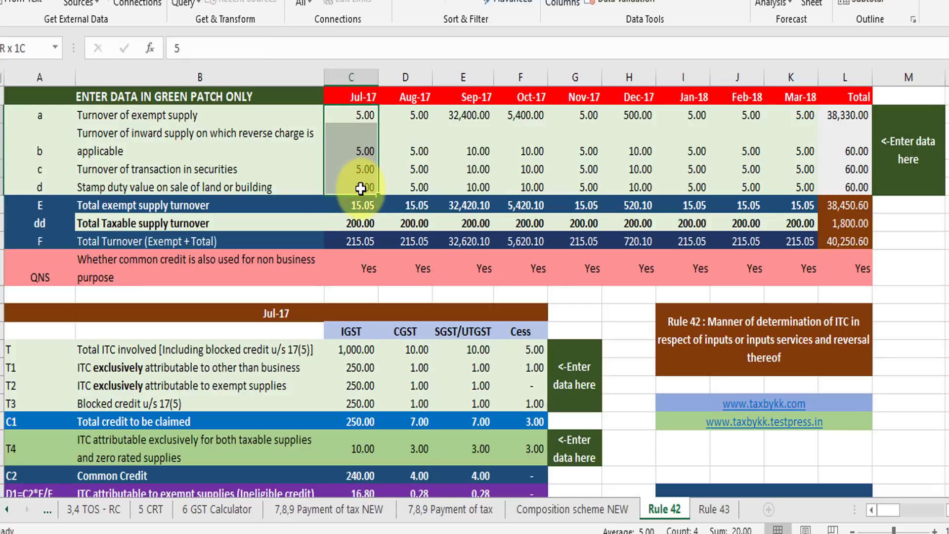
left_click(355, 205)
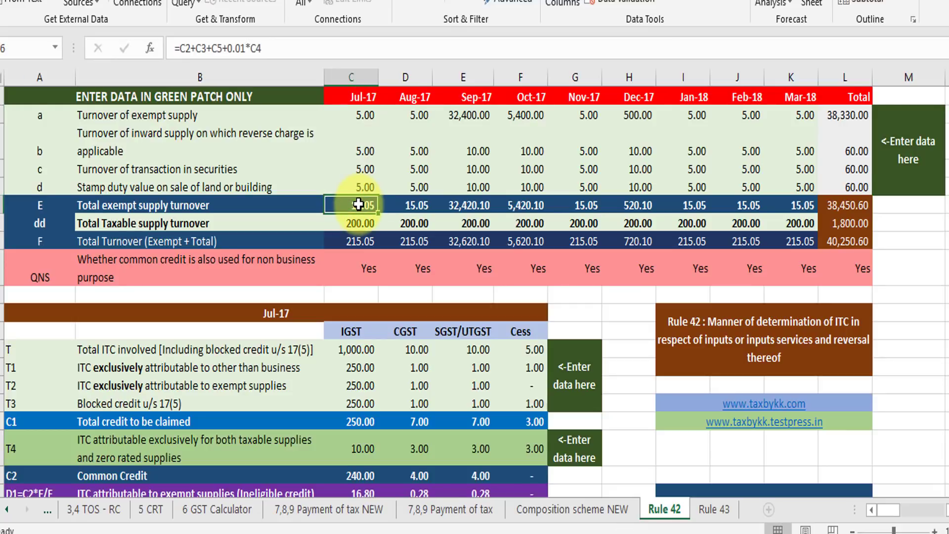
left_click(366, 169)
left_click(360, 205)
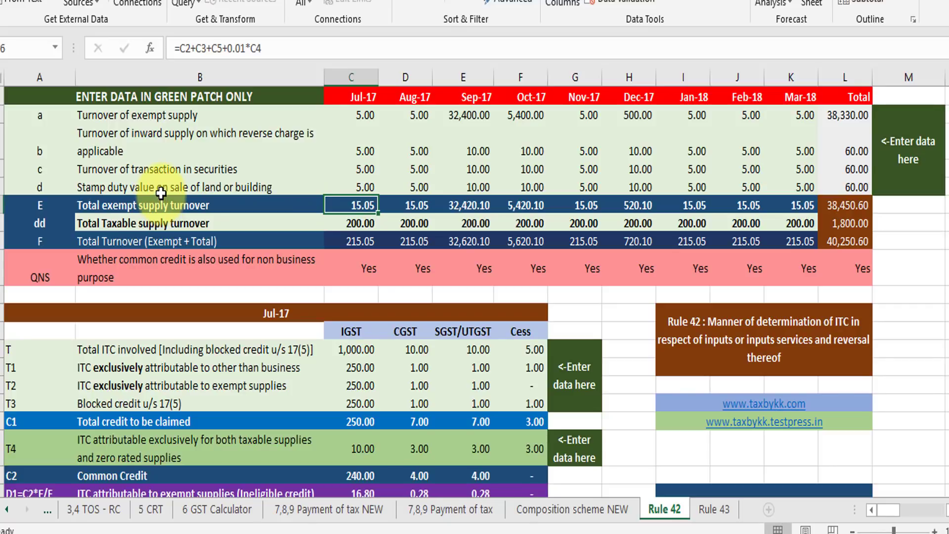
left_click(370, 186)
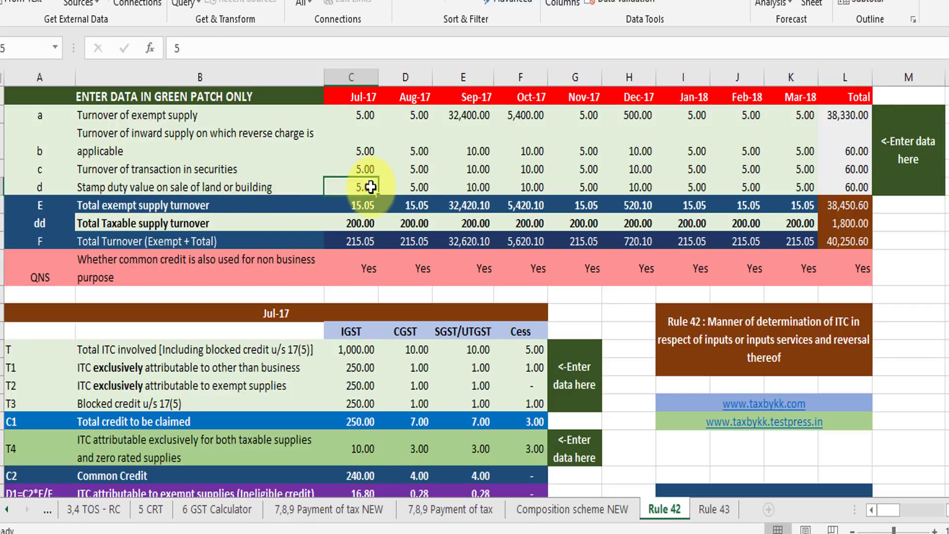
left_click(344, 205)
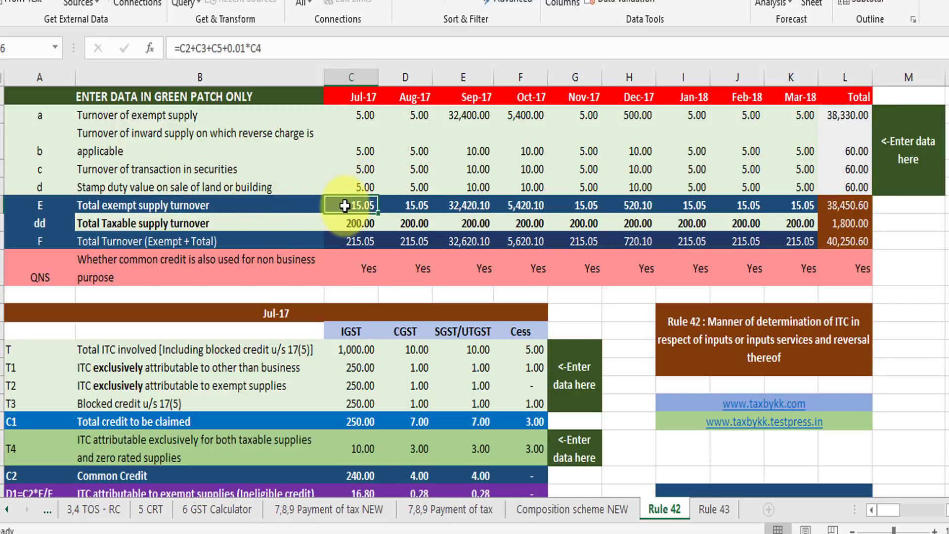
left_click(346, 226)
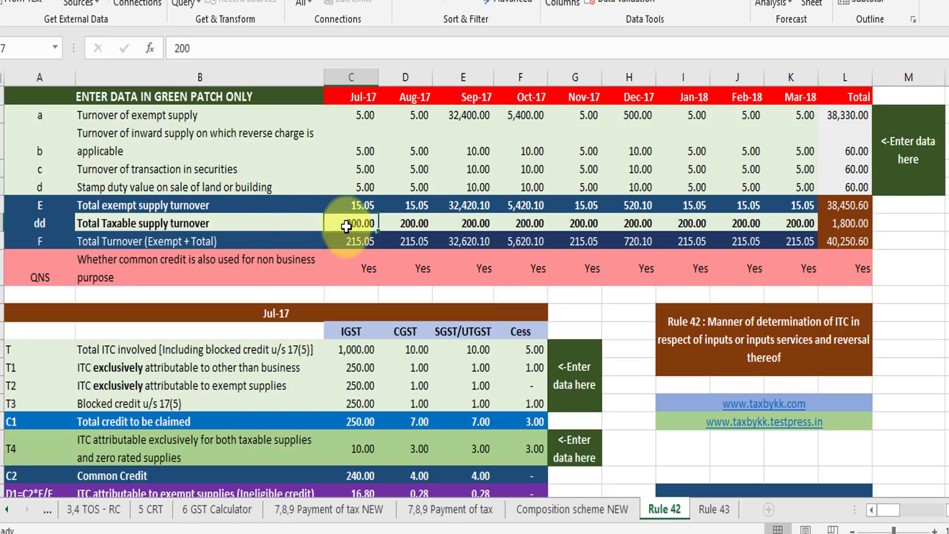
left_click(364, 240)
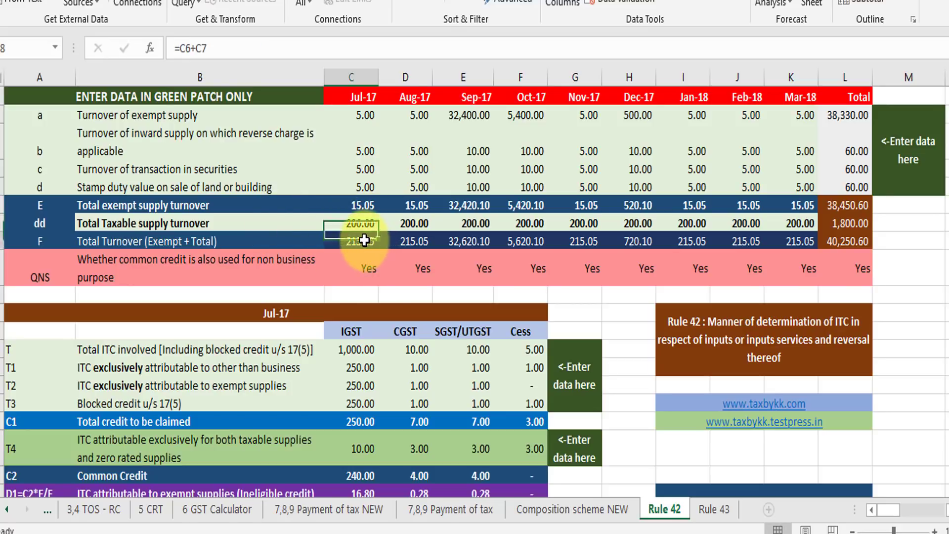
scroll(356, 368, "down", 2)
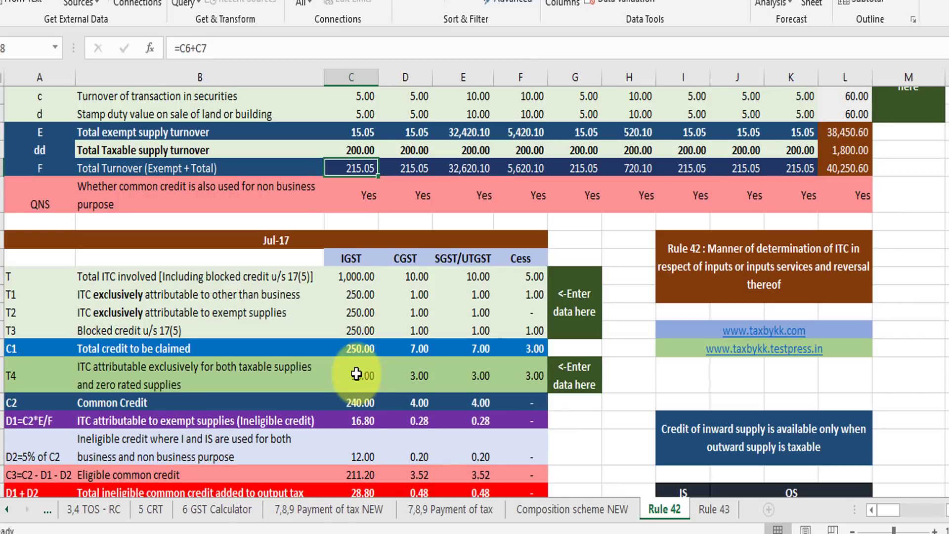
Inspect the July Common Credit and exempt-supply ineligible credit formulas in C19 and C20.
left_click(356, 403)
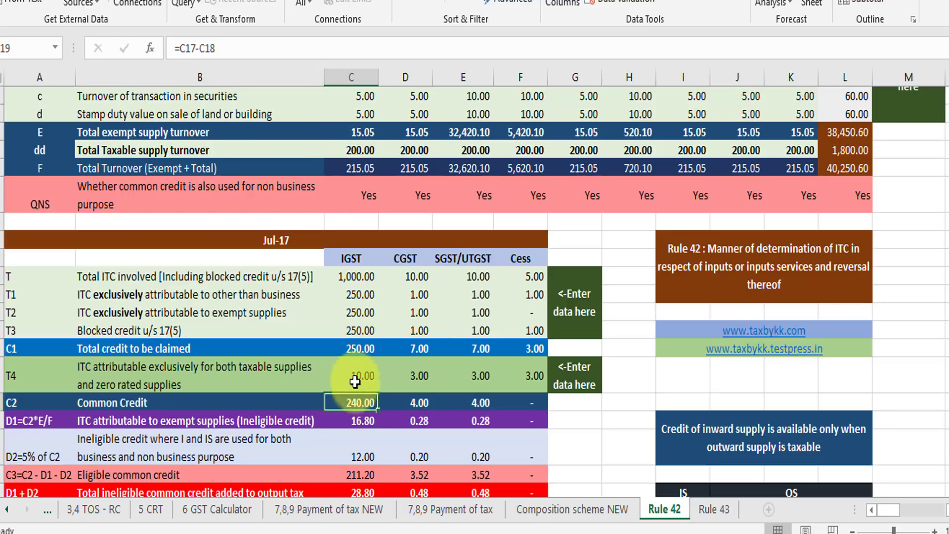
left_click(353, 418)
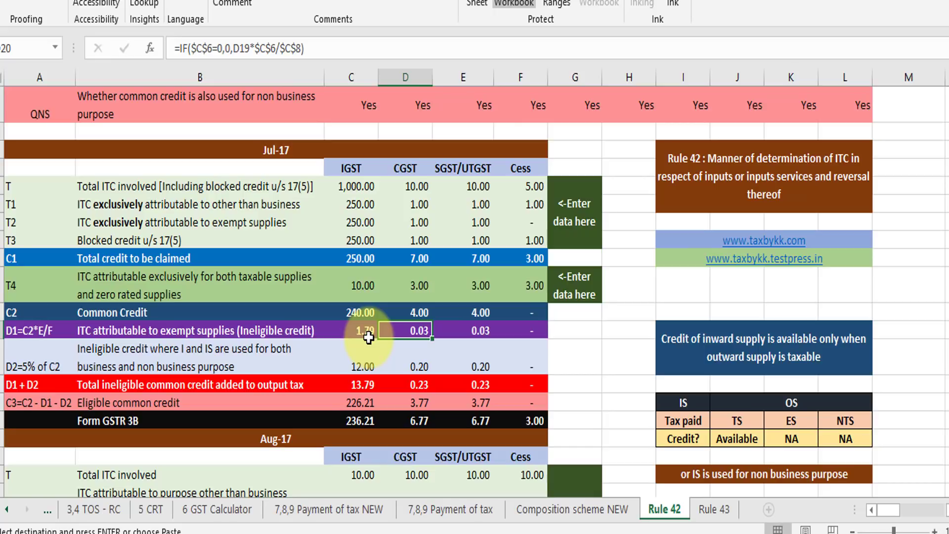
left_click(367, 110)
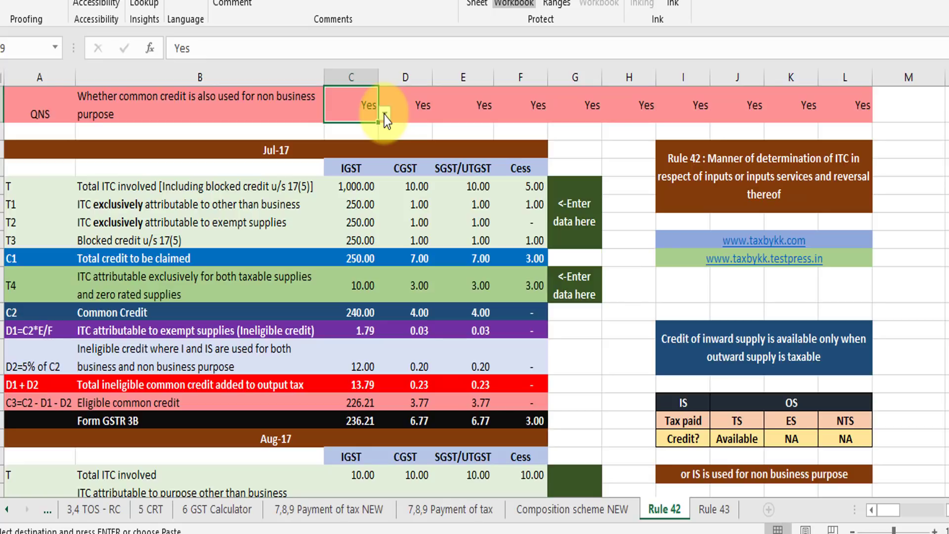
Set July's non-business-use answer in C6 to Yes and check the recalculated credit amounts.
left_click(384, 114)
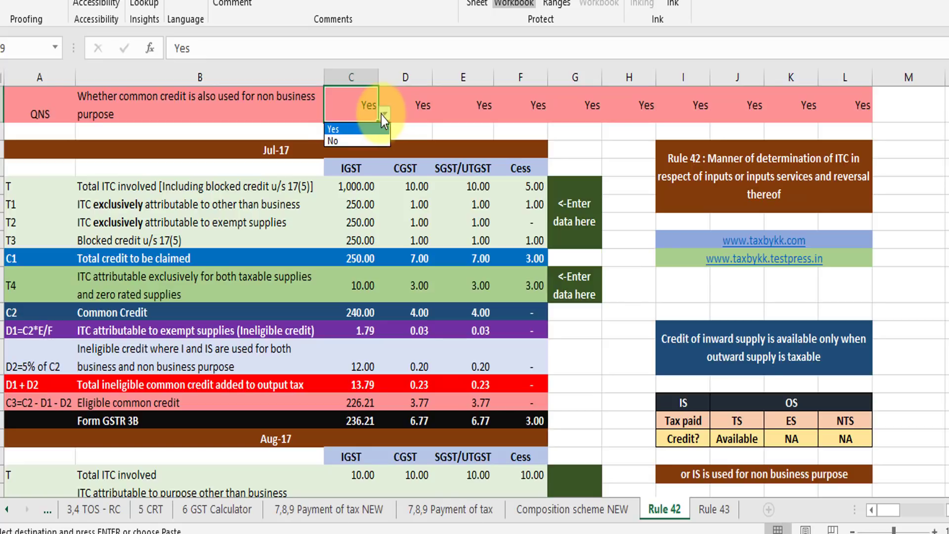
left_click(352, 141)
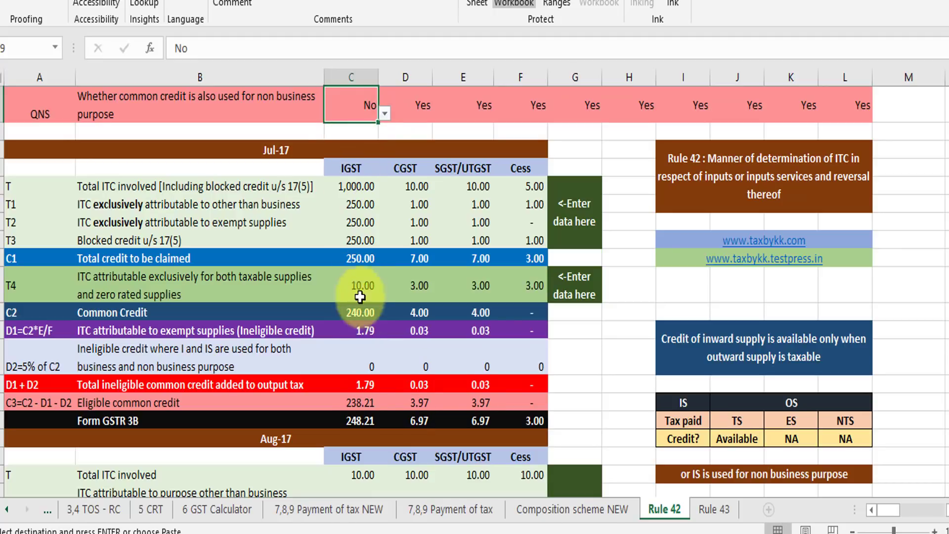
left_click(384, 113)
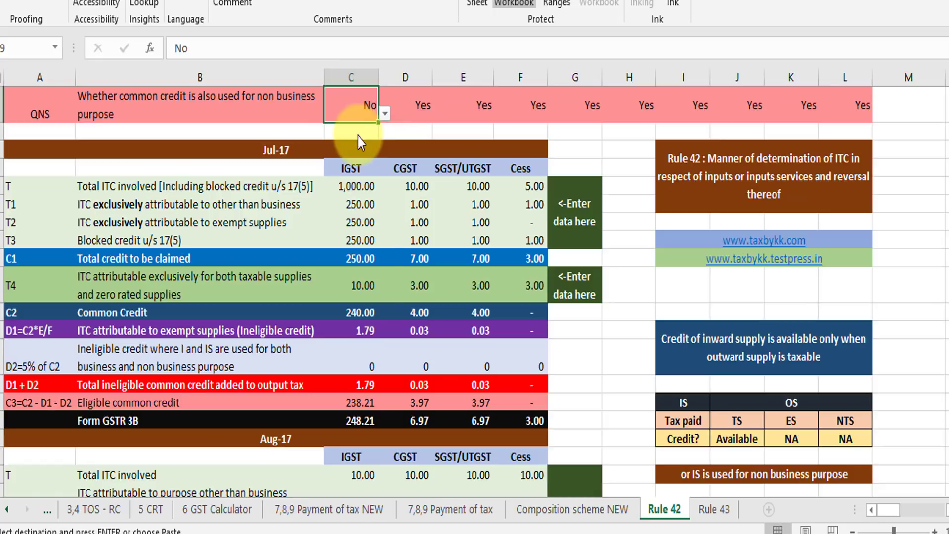
left_click(346, 129)
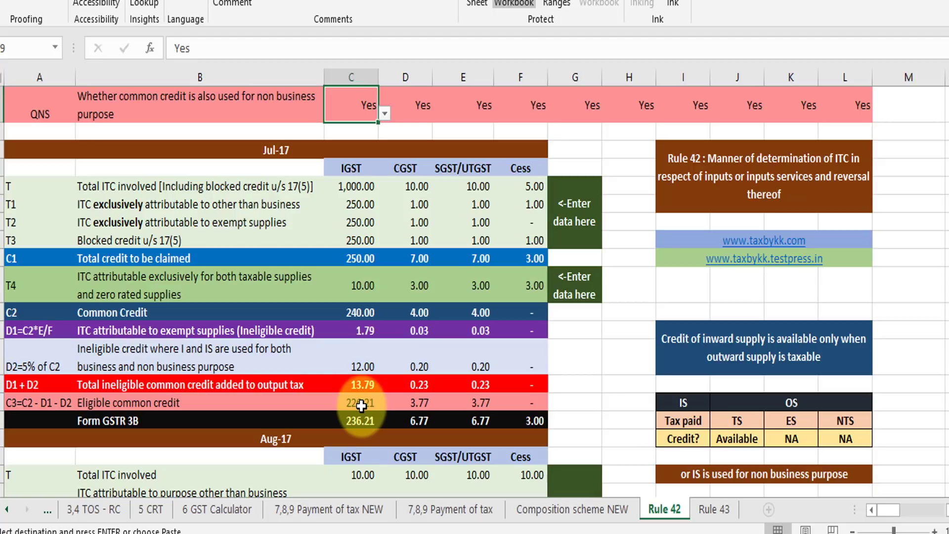
left_click(361, 404)
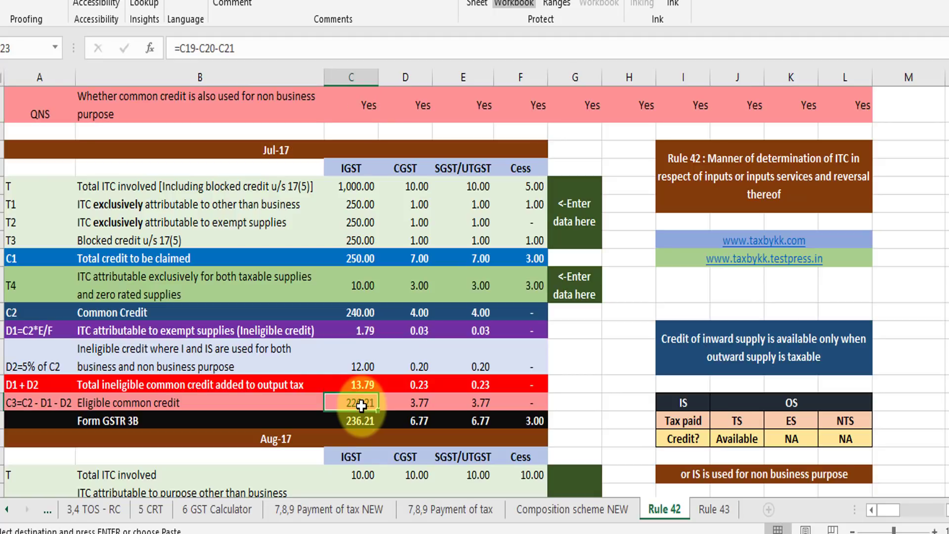
left_click(367, 284)
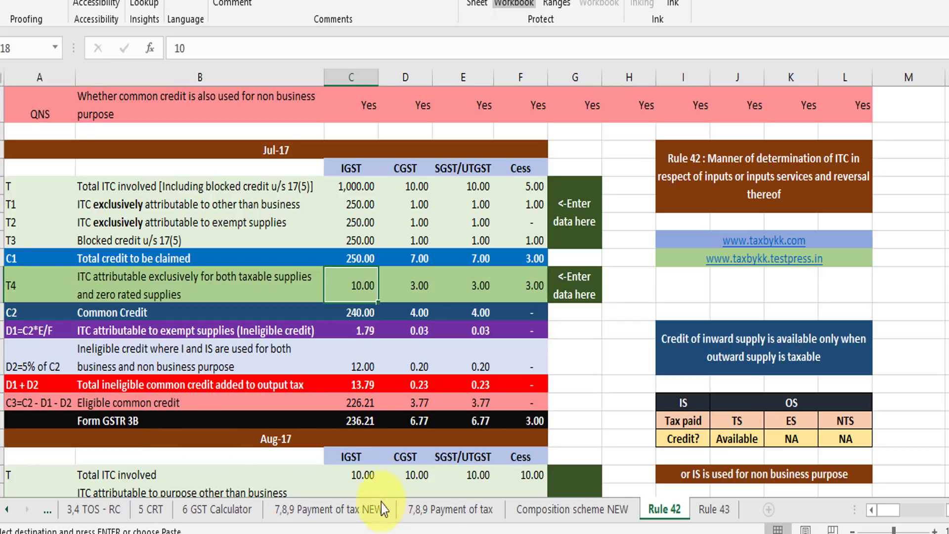
left_click(480, 499)
Scroll past the Jul-17 to Mar-18 monthly blocks down to the Yearly computation section.
scroll(454, 296, "down", 3)
scroll(453, 295, "up", 3)
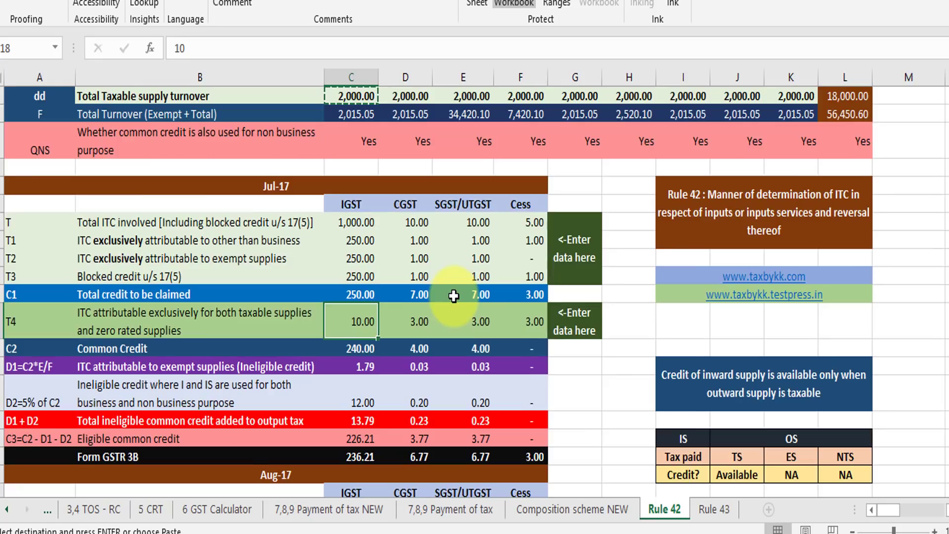
scroll(453, 297, "up", 3)
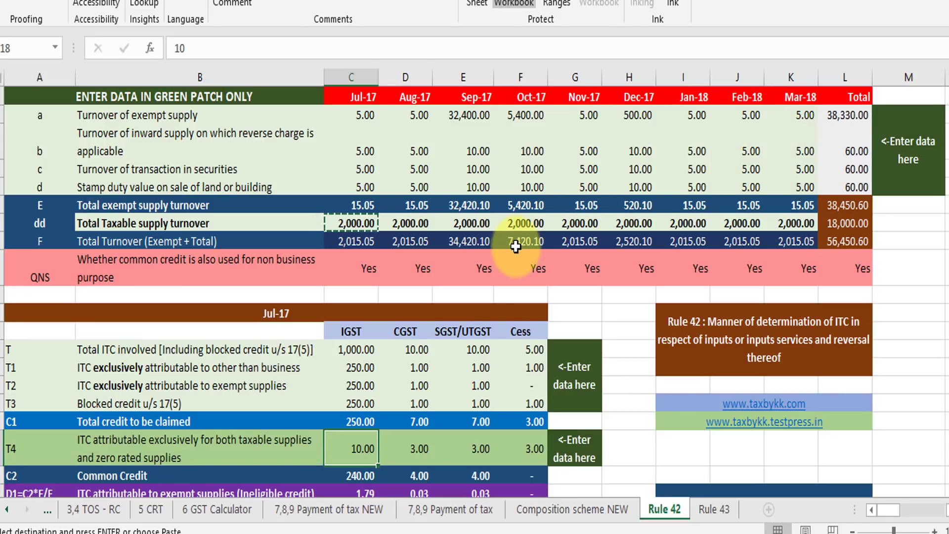
scroll(414, 413, "down", 2)
scroll(414, 413, "down", 1)
scroll(414, 413, "down", 2)
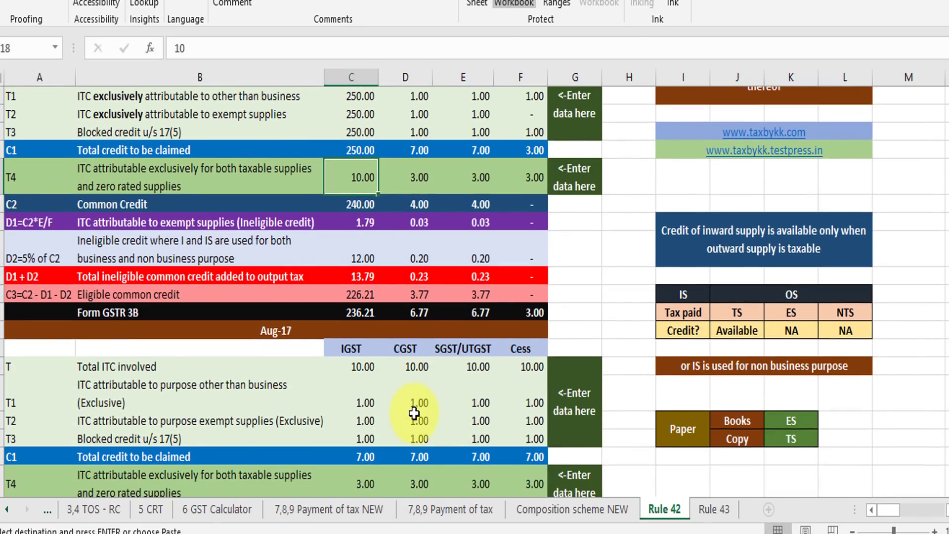
scroll(414, 413, "down", 2)
scroll(414, 412, "down", 3)
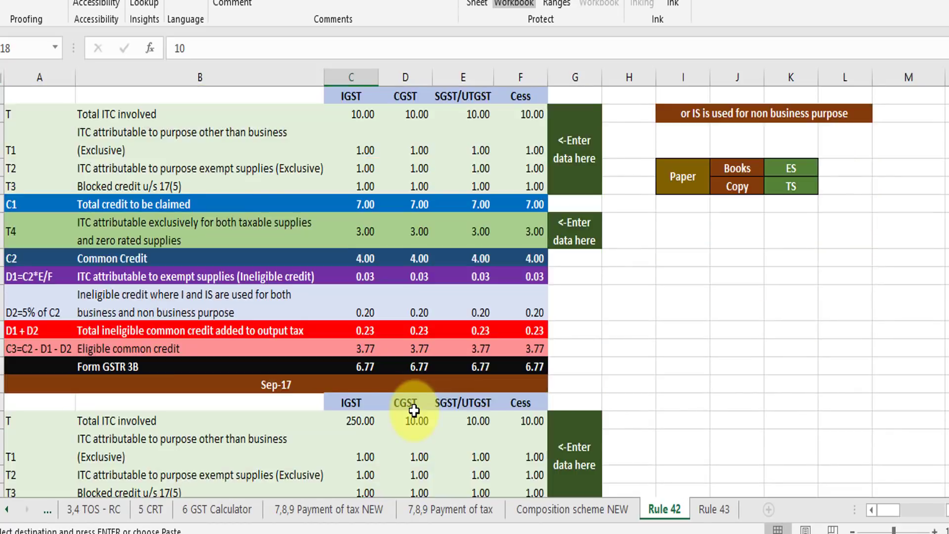
scroll(414, 412, "down", 2)
scroll(414, 412, "down", 1)
scroll(414, 411, "down", 1)
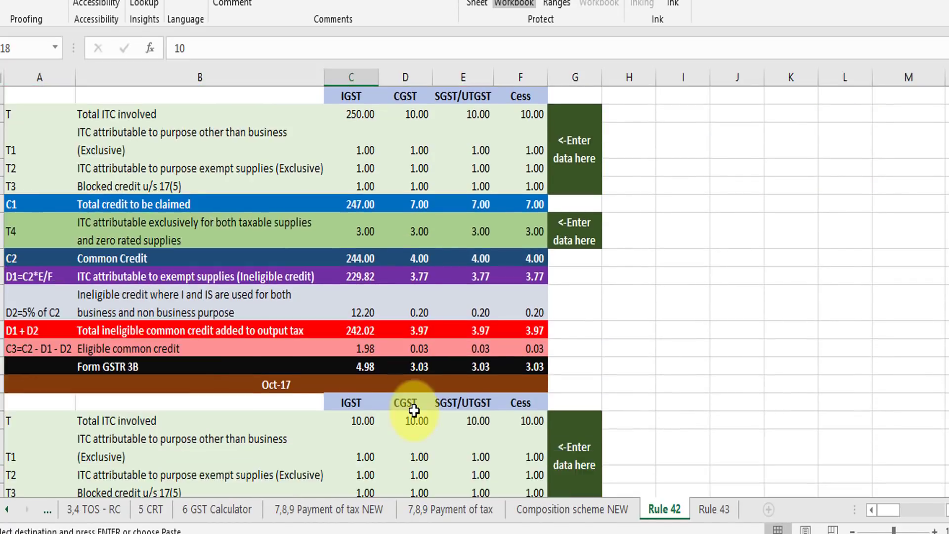
scroll(414, 410, "down", 3)
scroll(414, 410, "down", 6)
scroll(414, 411, "down", 2)
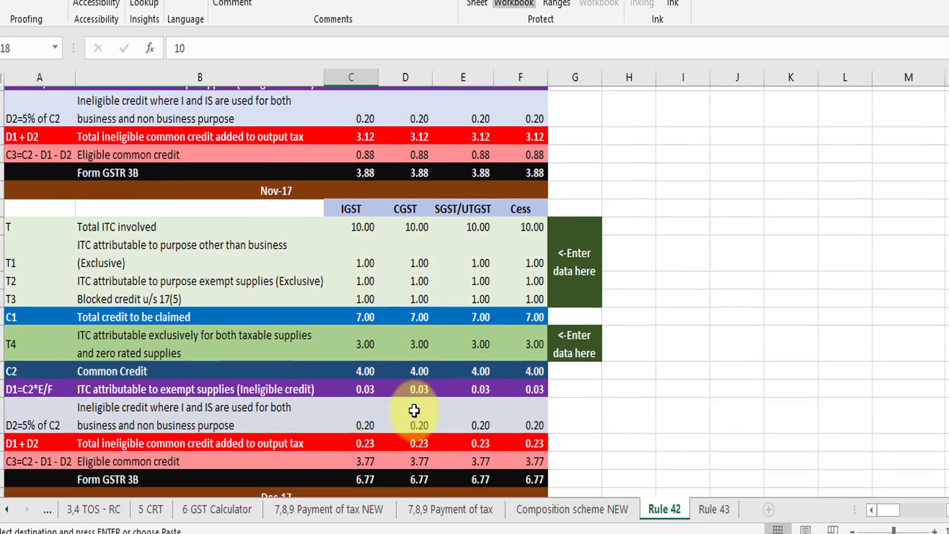
scroll(414, 410, "down", 5)
scroll(414, 410, "down", 6)
scroll(414, 410, "down", 1)
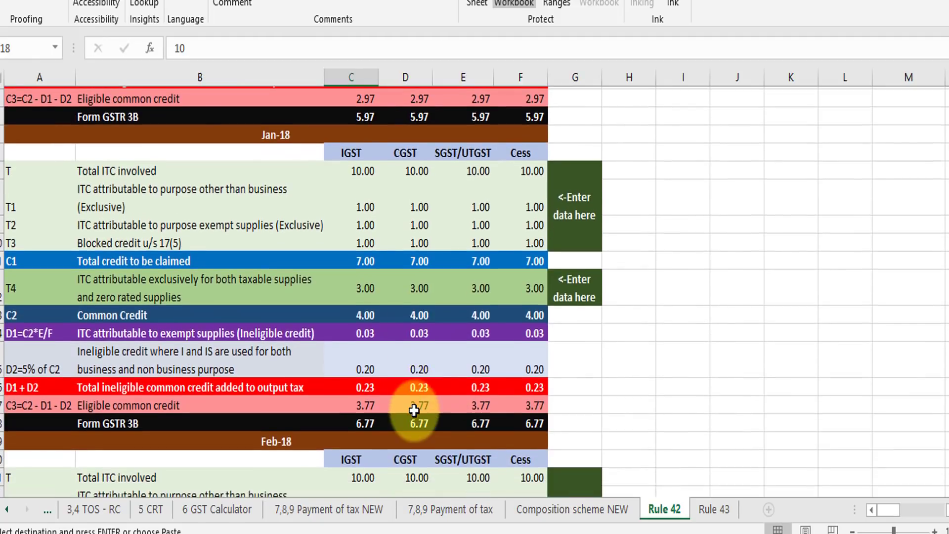
scroll(414, 410, "down", 2)
scroll(414, 410, "down", 5)
scroll(414, 410, "down", 2)
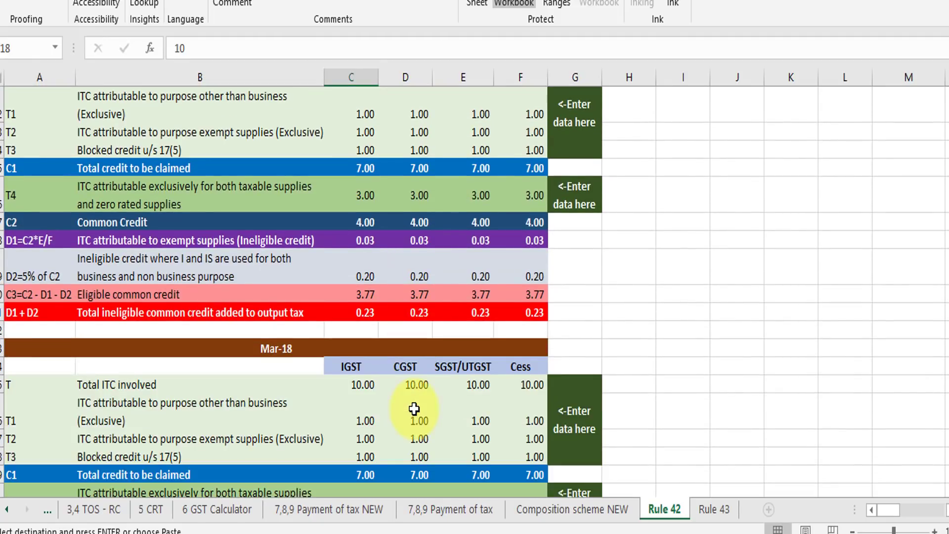
scroll(414, 408, "down", 1)
scroll(414, 408, "down", 1)
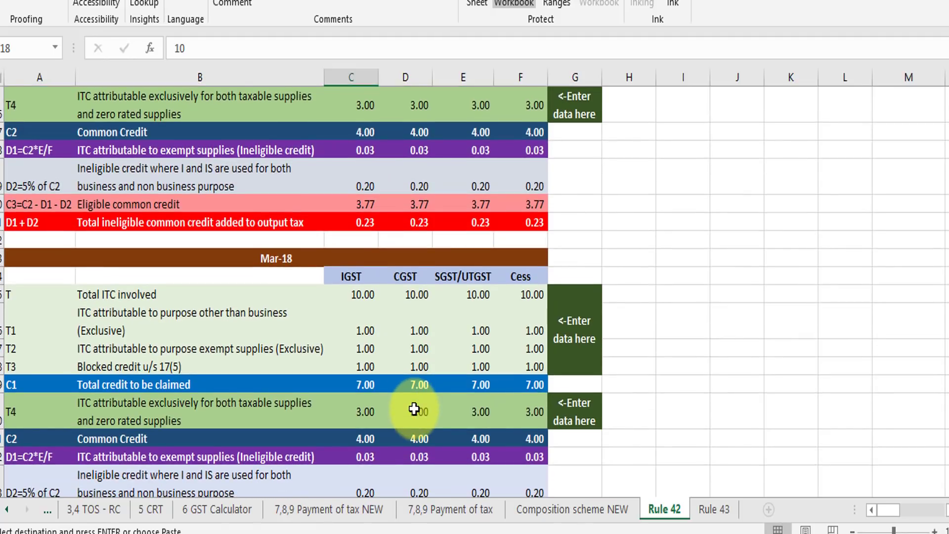
scroll(414, 408, "down", 1)
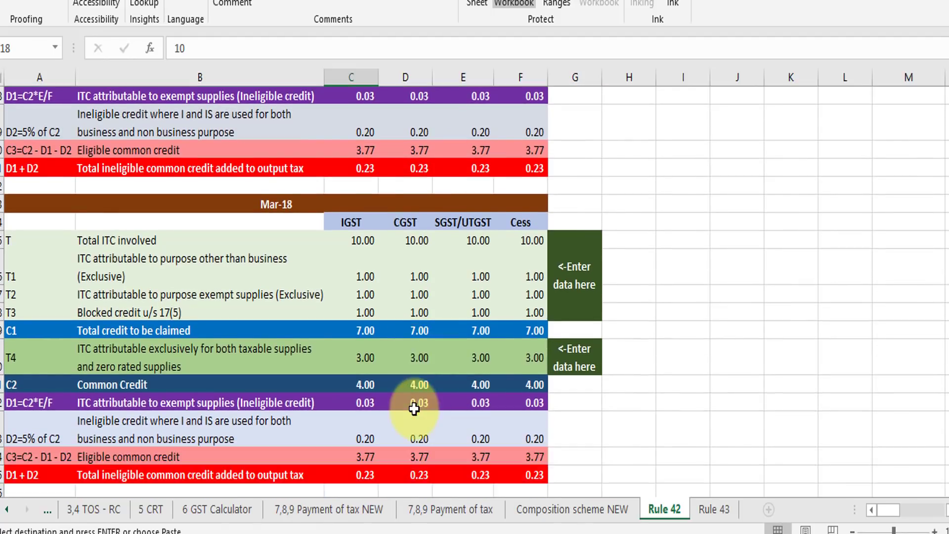
scroll(415, 413, "down", 2)
scroll(415, 414, "down", 5)
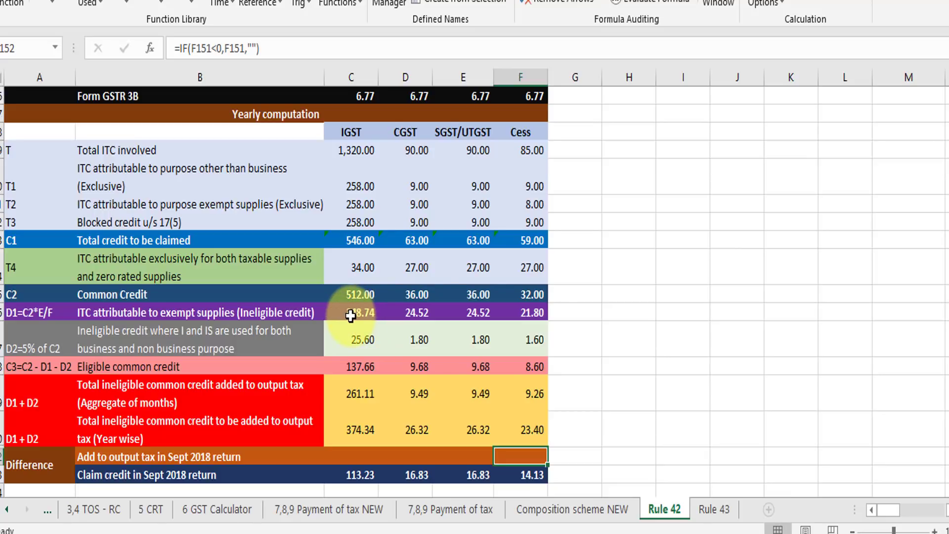
Inspect the yearly ineligible exempt credit formula in C146, then return to the Difference rows.
left_click(351, 315)
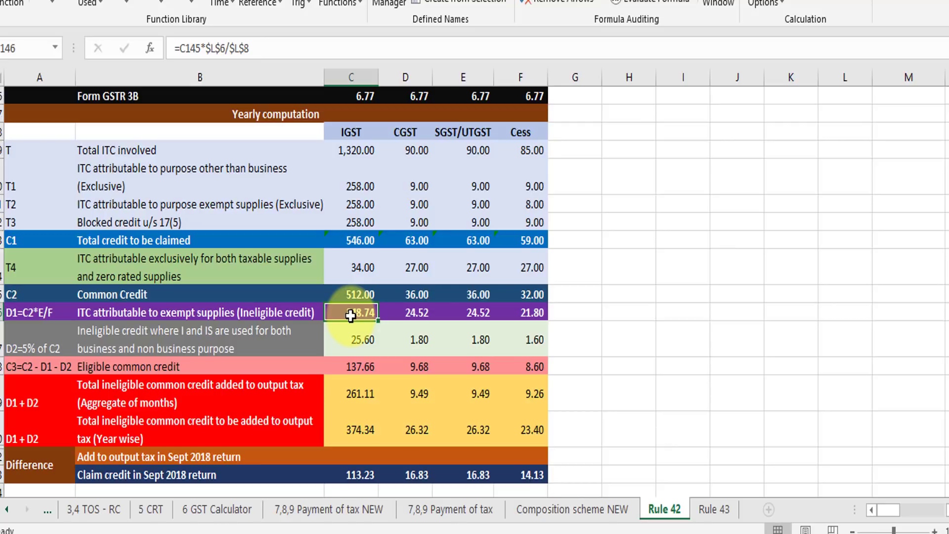
key("ctrl+Home")
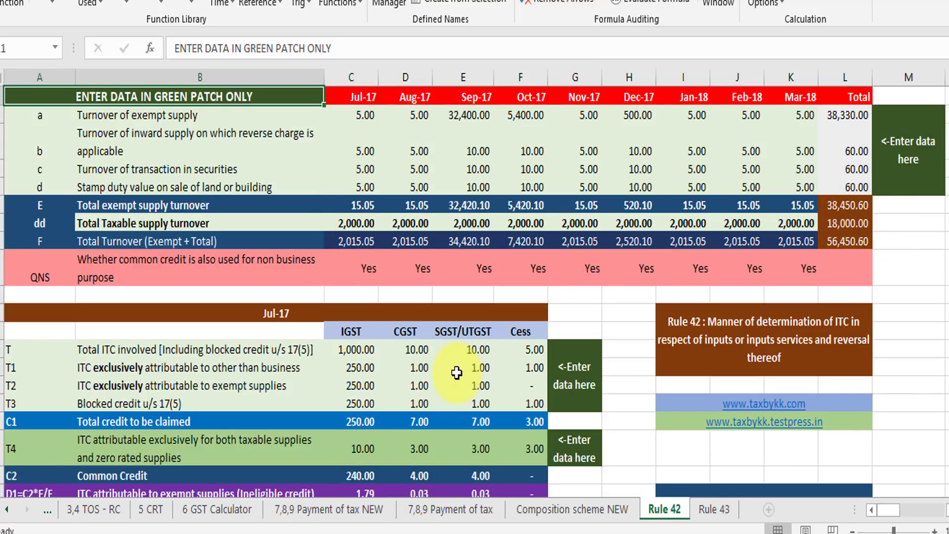
scroll(456, 373, "down", 20)
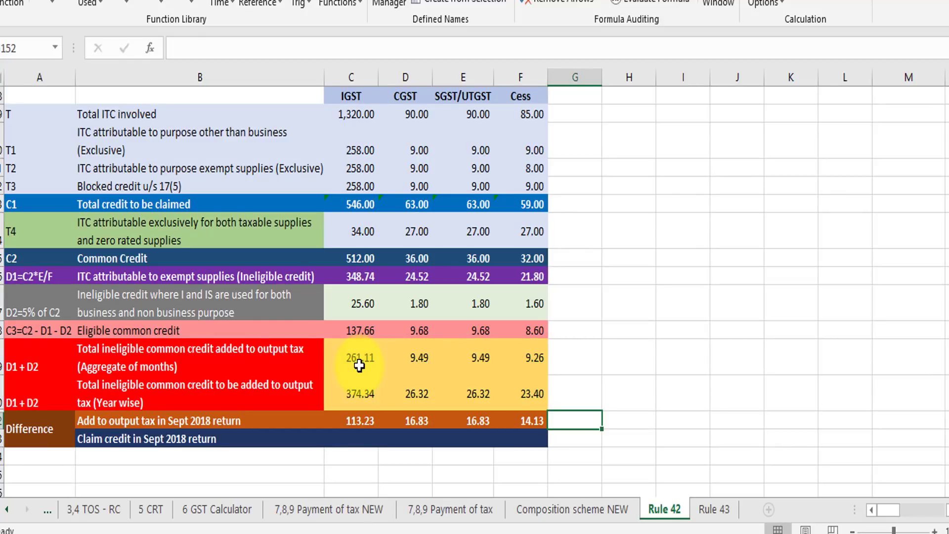
left_click(359, 365)
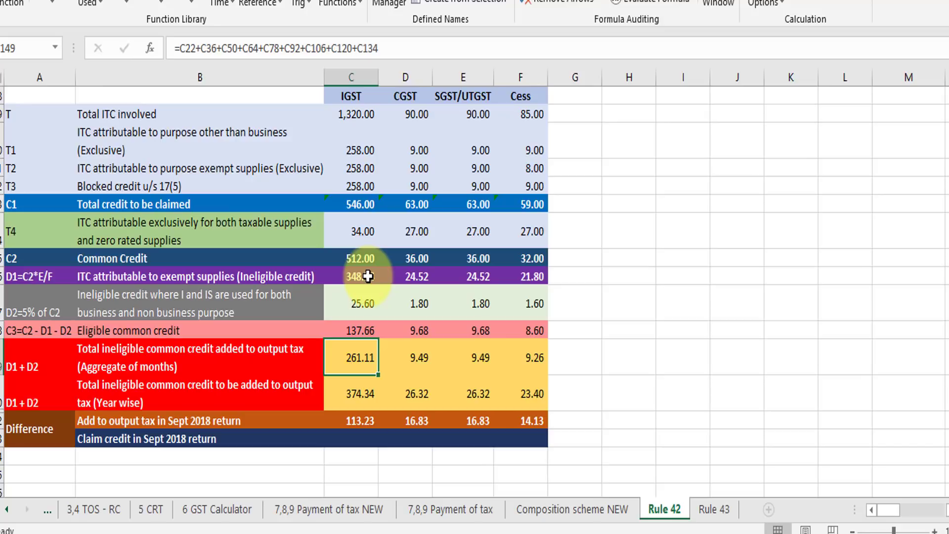
left_click_drag(368, 276, 366, 305)
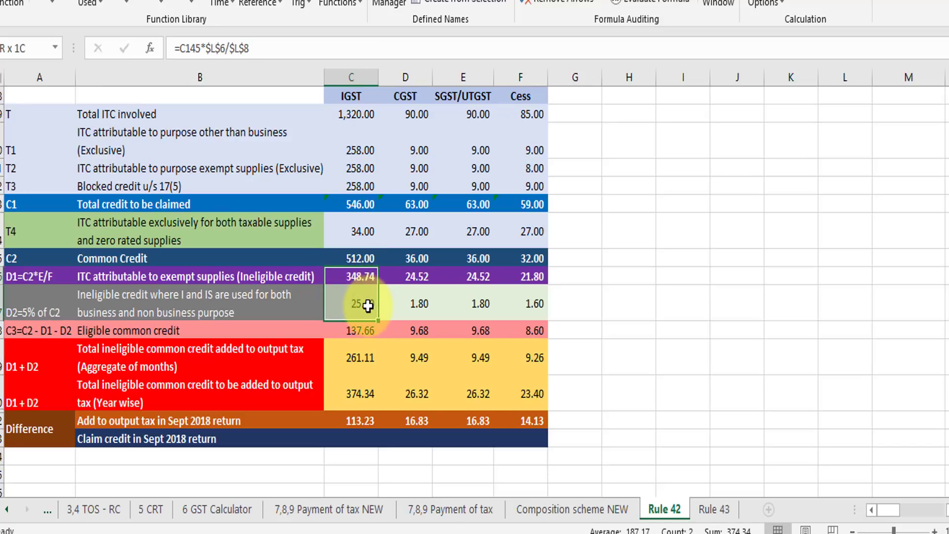
left_click(358, 397)
double_click(358, 398)
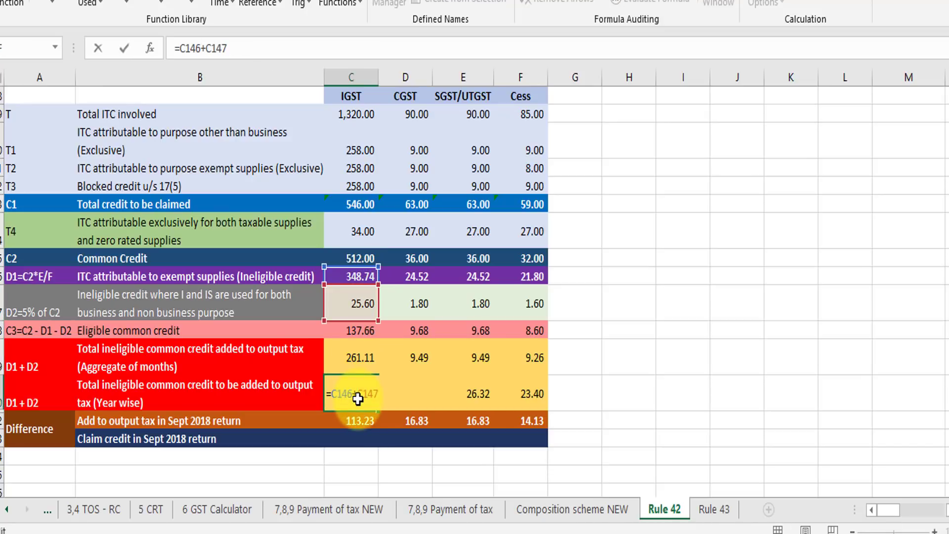
key("Escape")
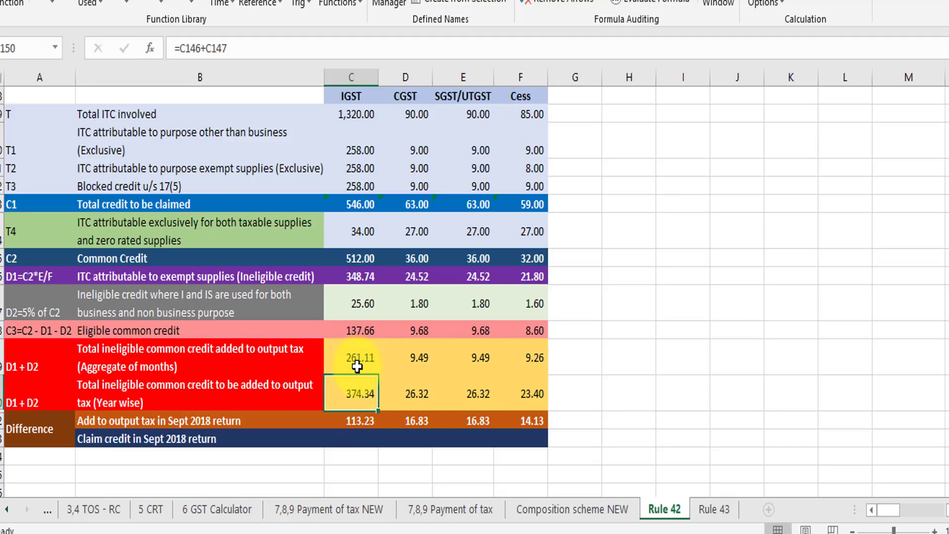
left_click(358, 419)
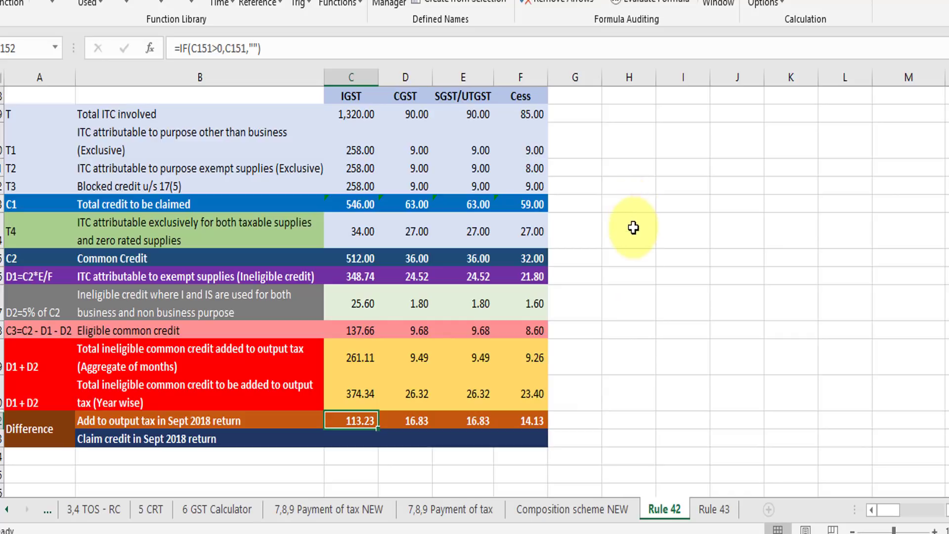
Enter a contact phone number in empty cell I144 beside the yearly computation.
left_click(682, 230)
key("Return")
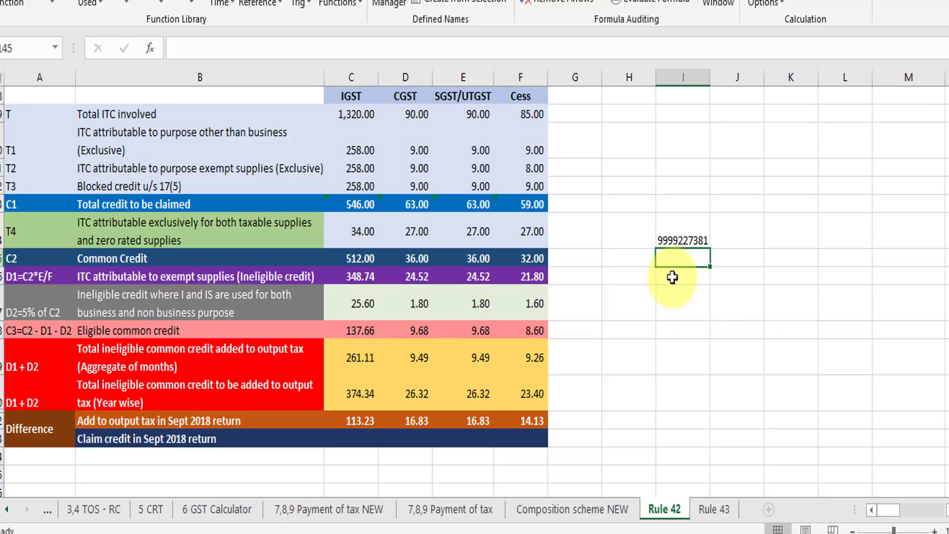
left_click(677, 229)
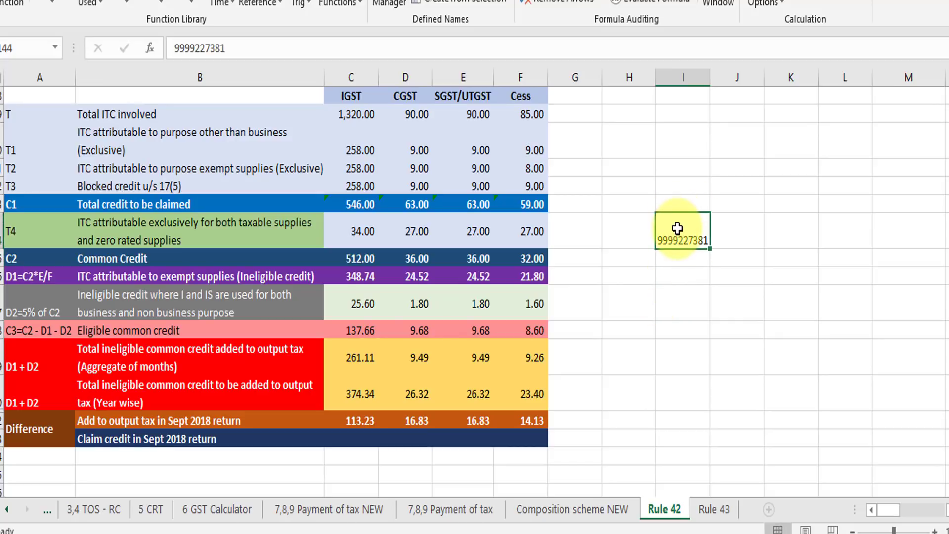
left_click(657, 334)
left_click(668, 297)
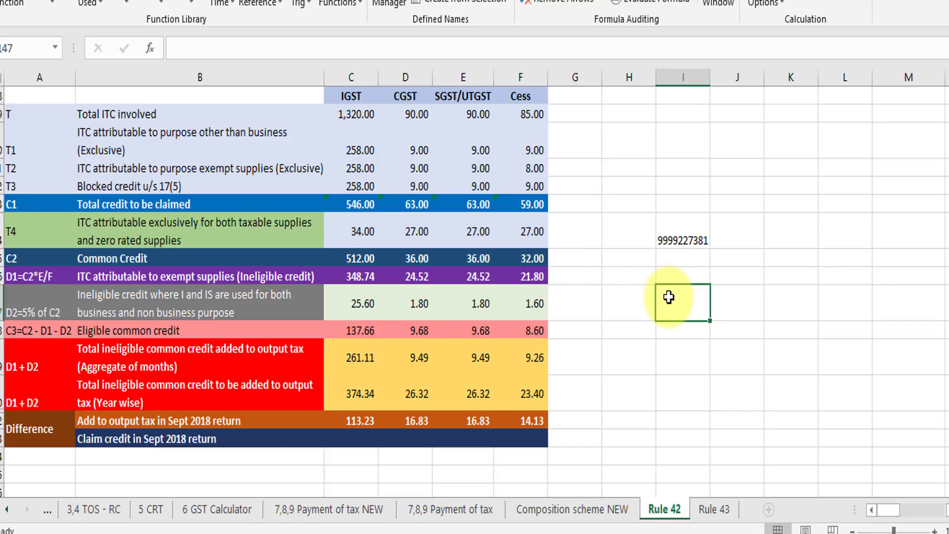